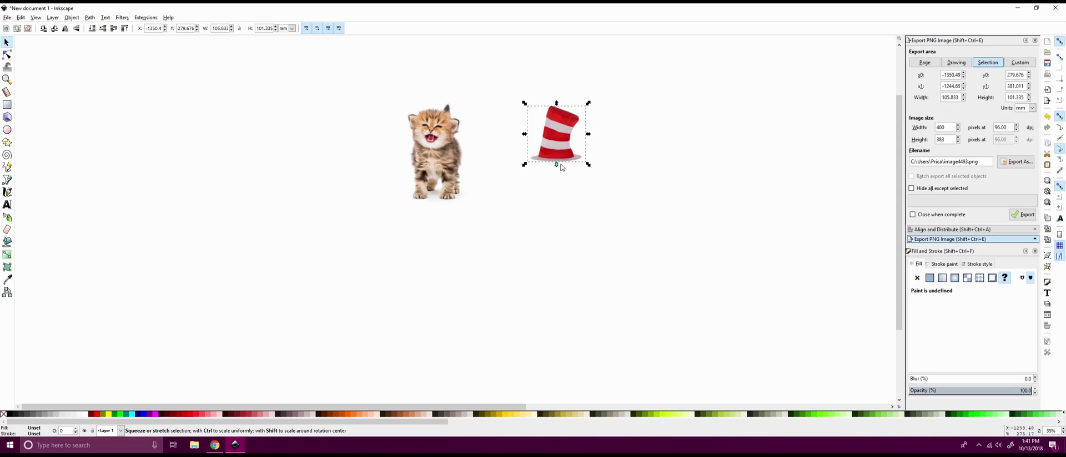
Drag the hat onto the kitten's head and nudge it into a snug fit
left_click_drag(548, 147, 434, 118)
scroll(444, 119, "up", 6)
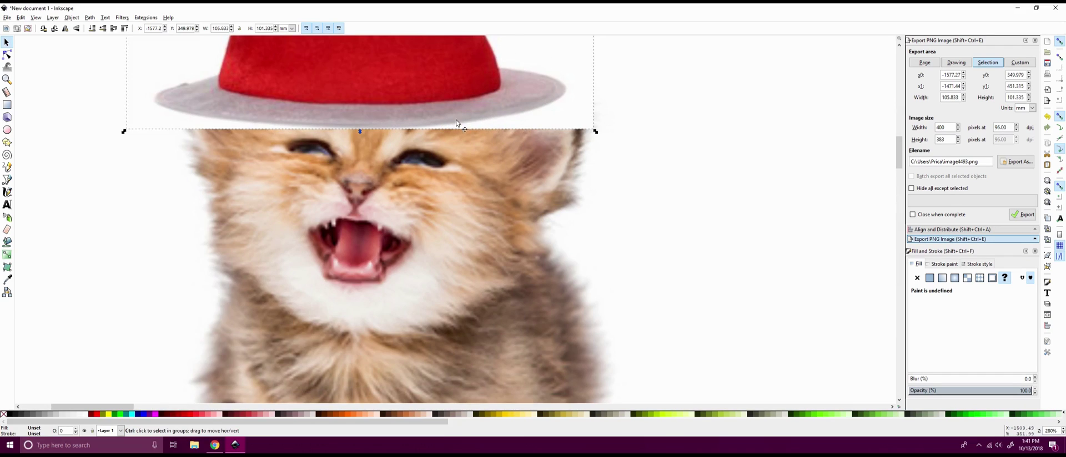
scroll(488, 120, "right", 3)
scroll(399, 119, "up", 2)
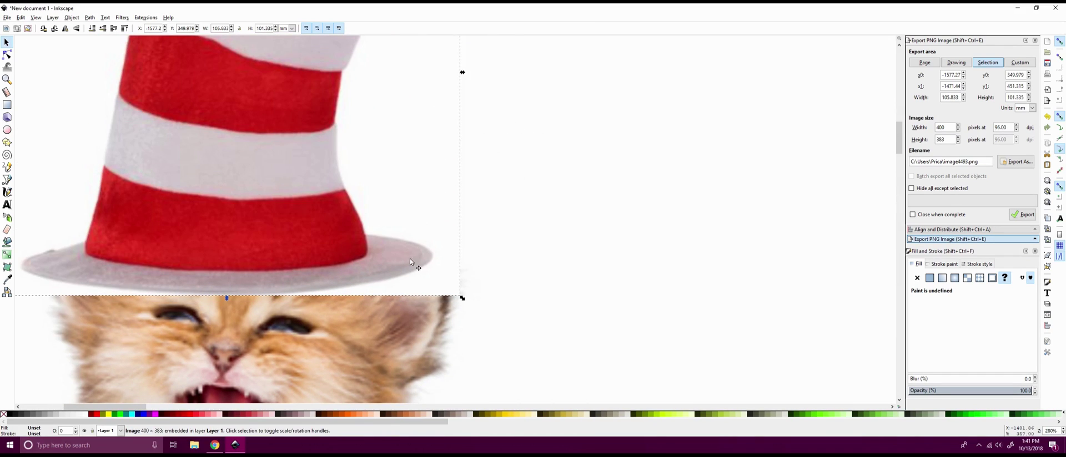
left_click_drag(307, 240, 333, 225)
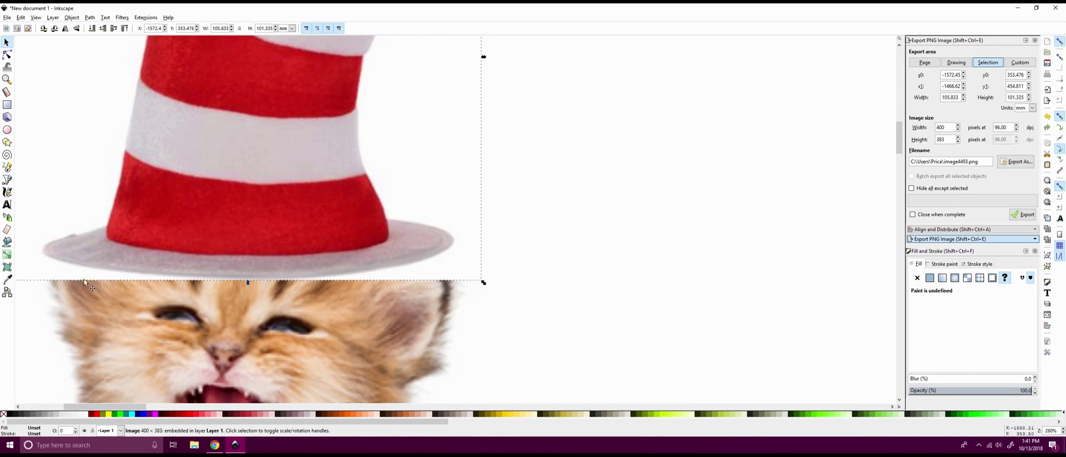
scroll(332, 276, "down", 2)
scroll(300, 293, "left", 5)
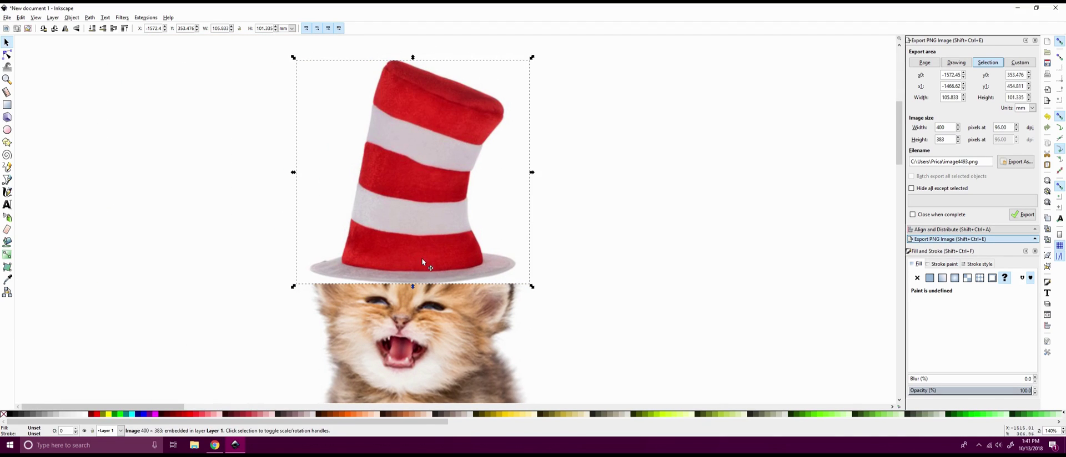
left_click_drag(422, 257, 424, 267)
Move the hat back off the kitten to its right
scroll(424, 267, "down", 3)
scroll(414, 265, "right", 5)
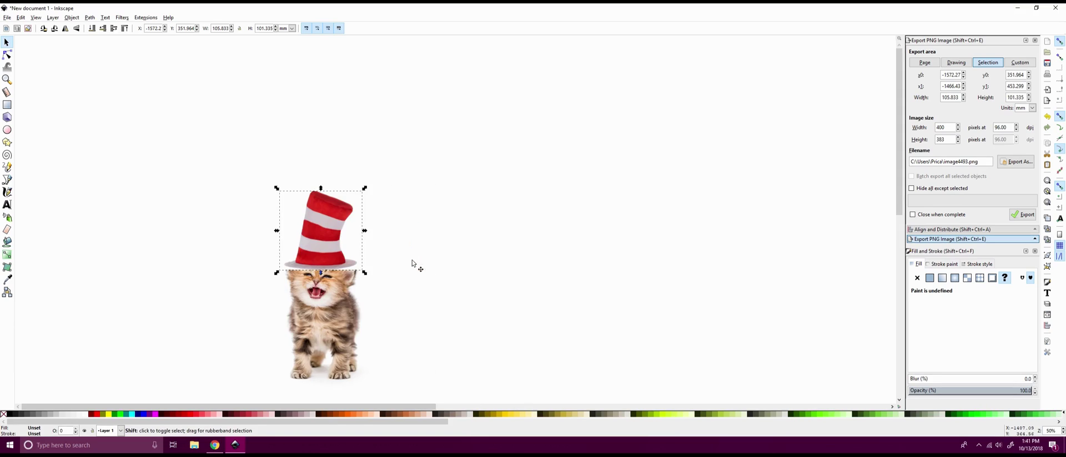
left_click_drag(253, 238, 437, 234)
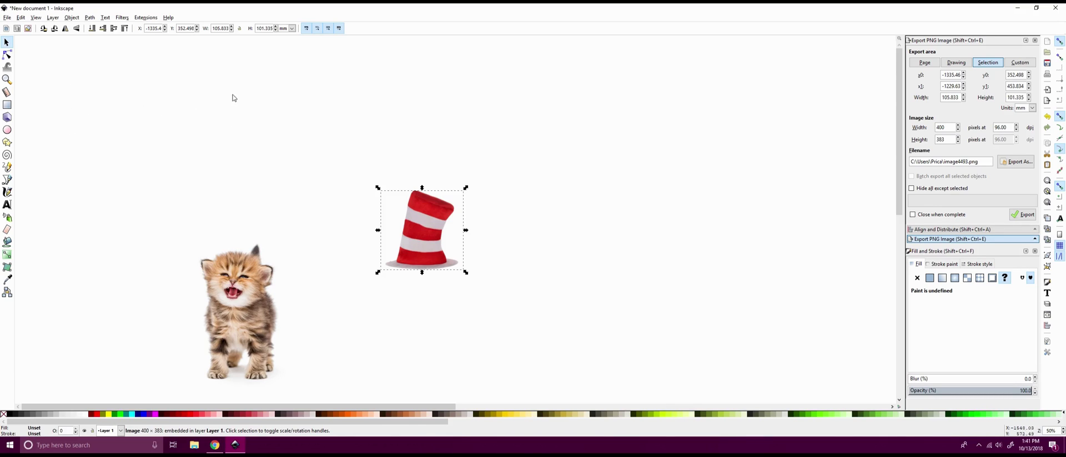
Scale the hat up to about 119.8 mm wide, rearrange both images, then pick the Bezier pen
left_click(7, 42)
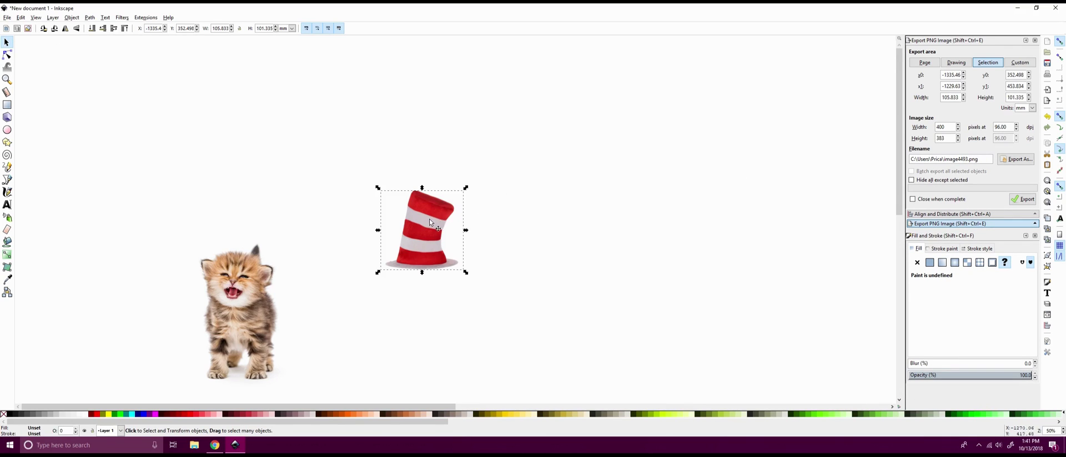
left_click_drag(429, 218, 472, 218)
left_click_drag(461, 185, 482, 176)
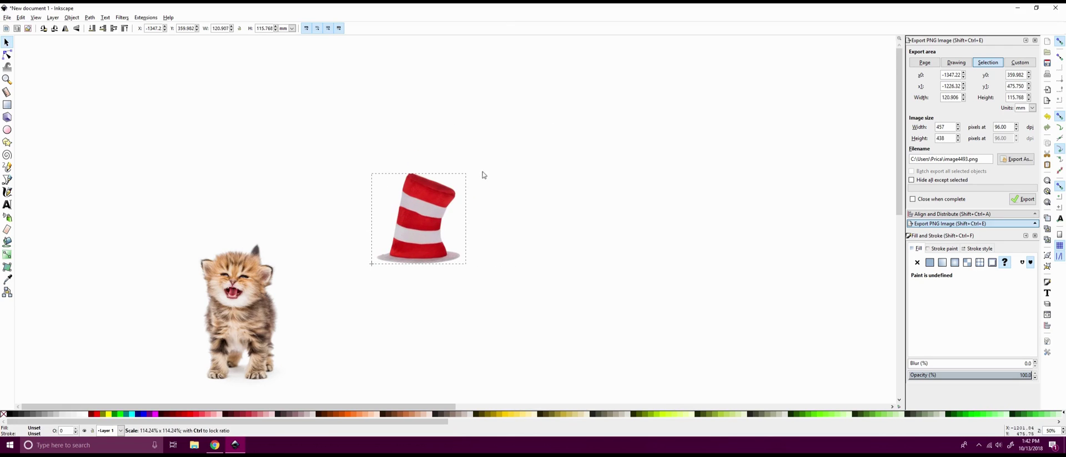
left_click_drag(222, 309, 186, 231)
left_click_drag(391, 233, 420, 245)
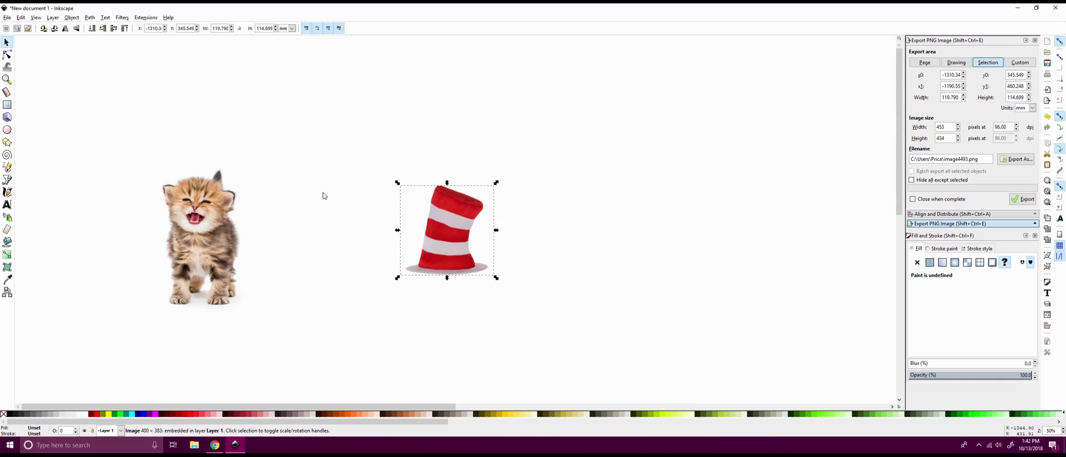
left_click(7, 55)
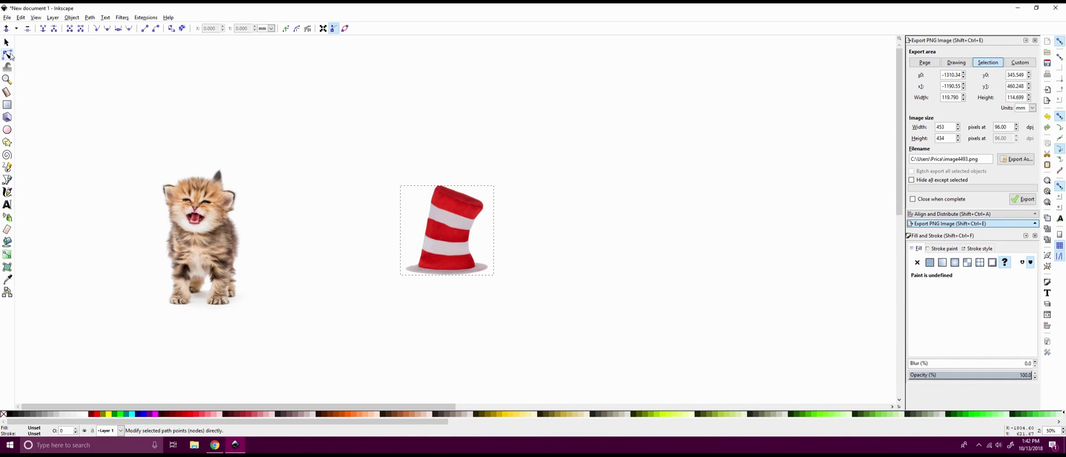
left_click(8, 180)
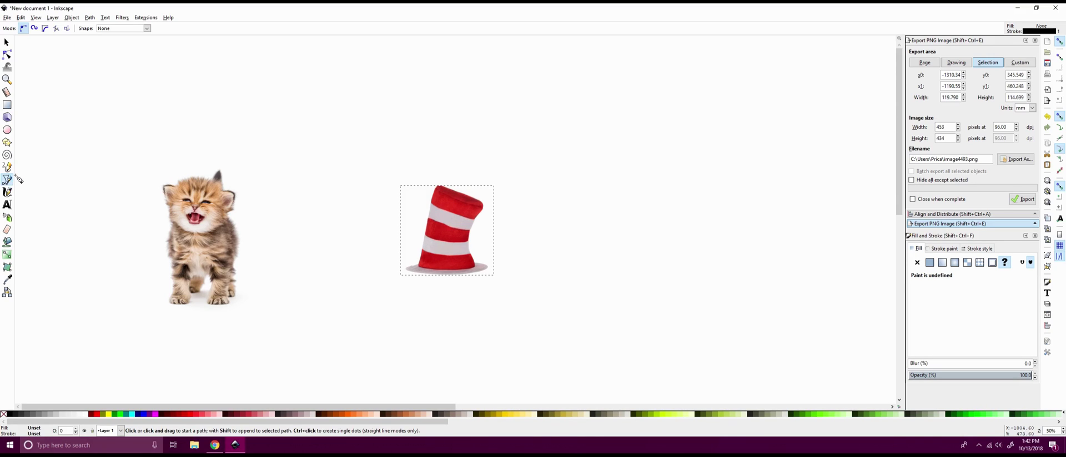
Start the Bezier outline at the hat's top-left corner and trace down its left edge to the brim's left end
scroll(449, 195, "up", 6, "ctrl")
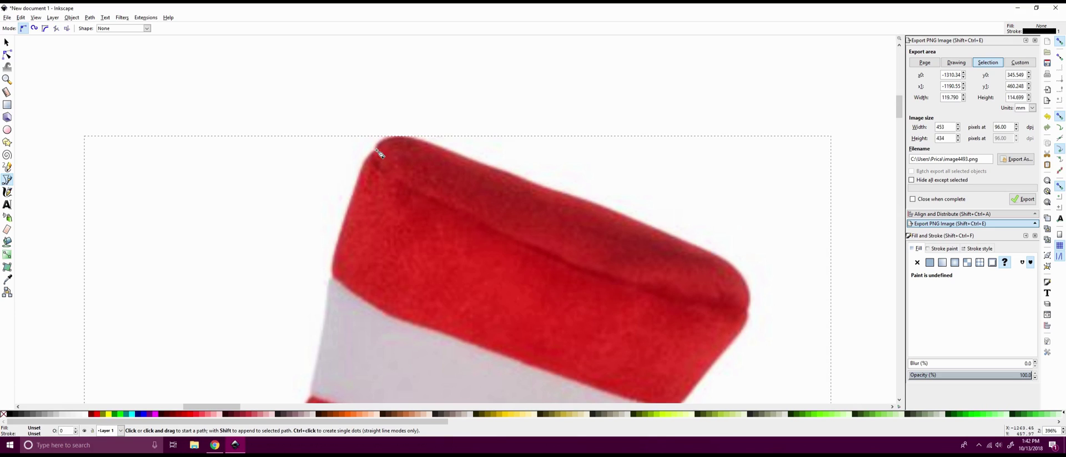
left_click(376, 151)
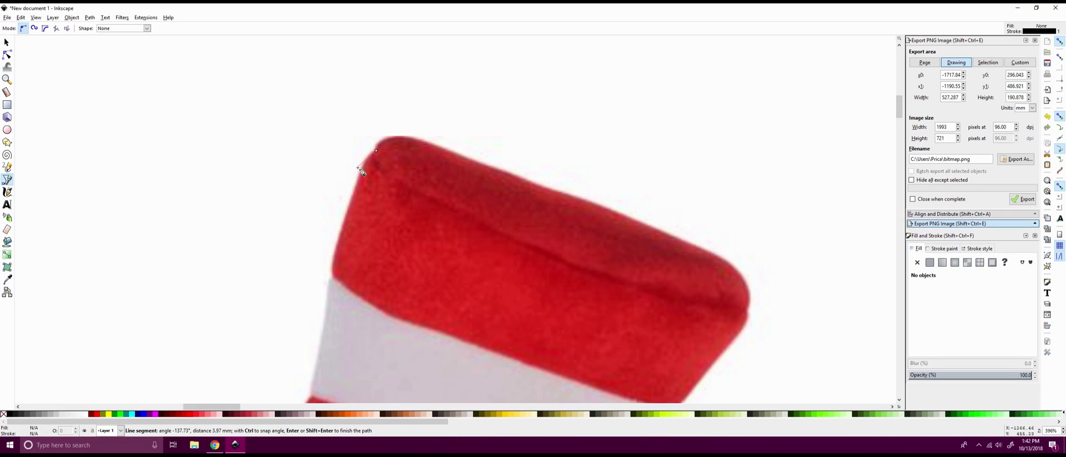
scroll(356, 203, "down", 3)
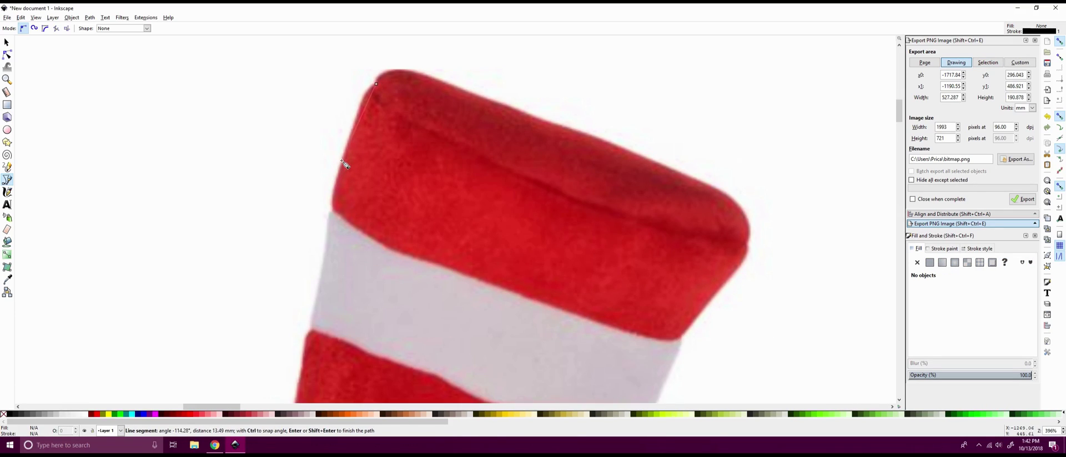
scroll(322, 194, "down", 6)
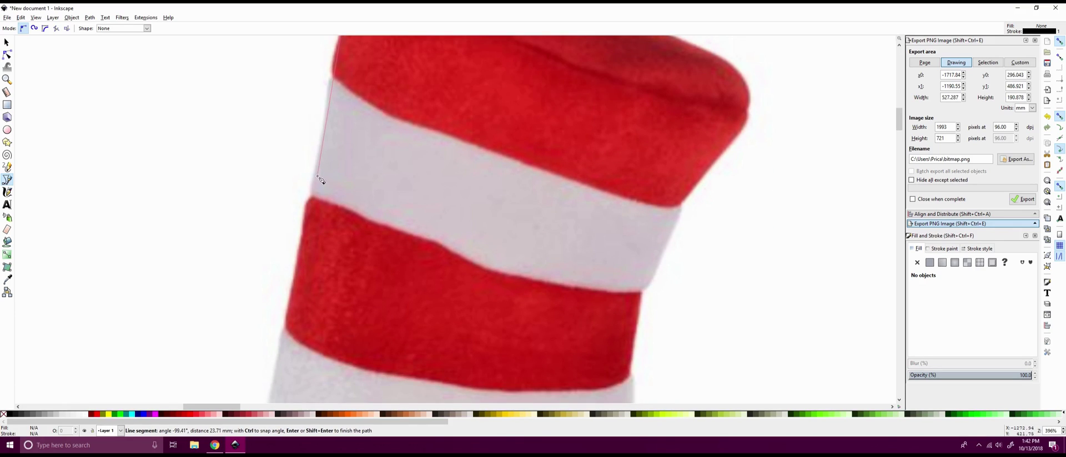
left_click(333, 76)
key("BackSpace")
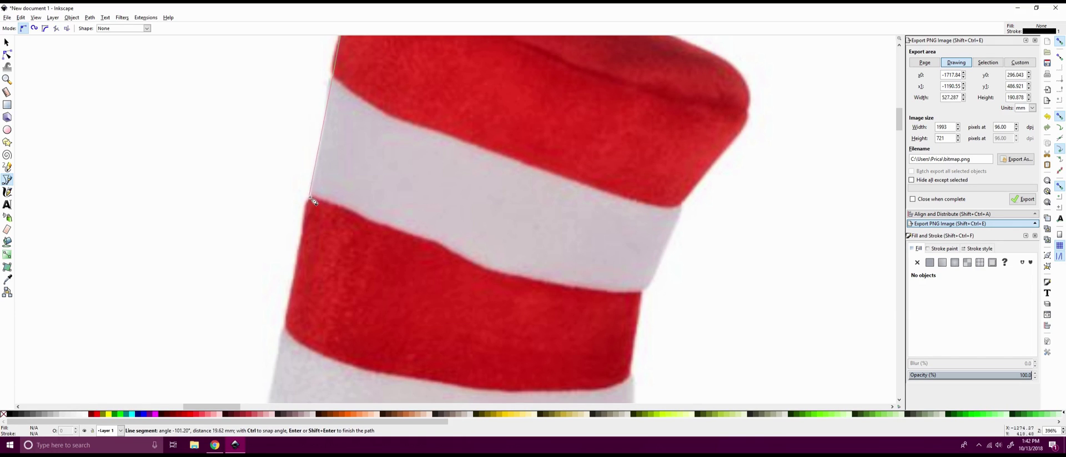
scroll(313, 199, "down", 5)
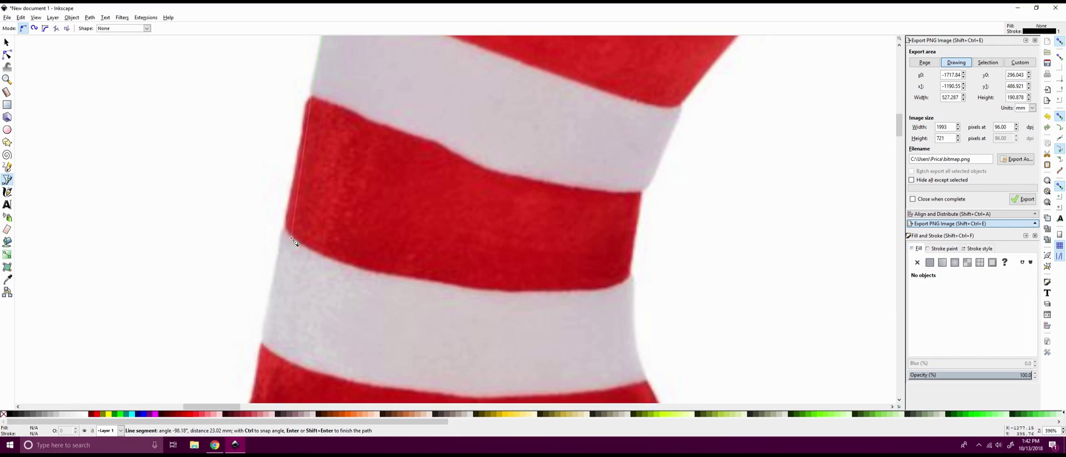
left_click(287, 230)
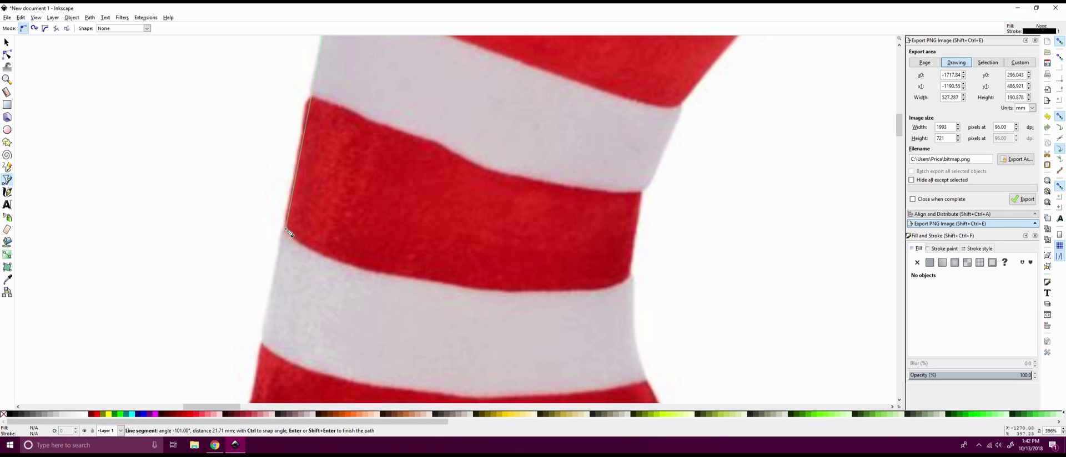
scroll(278, 222, "down", 6)
left_click(265, 213)
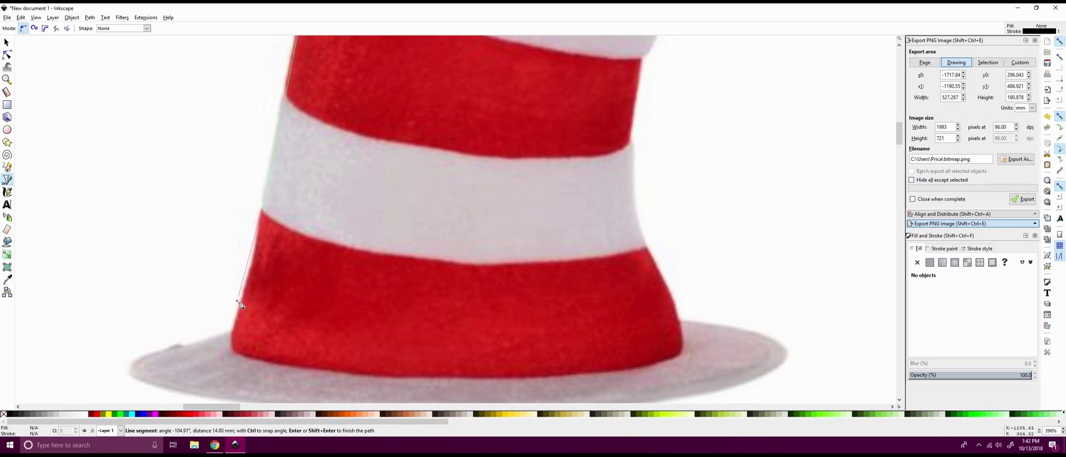
left_click(234, 332)
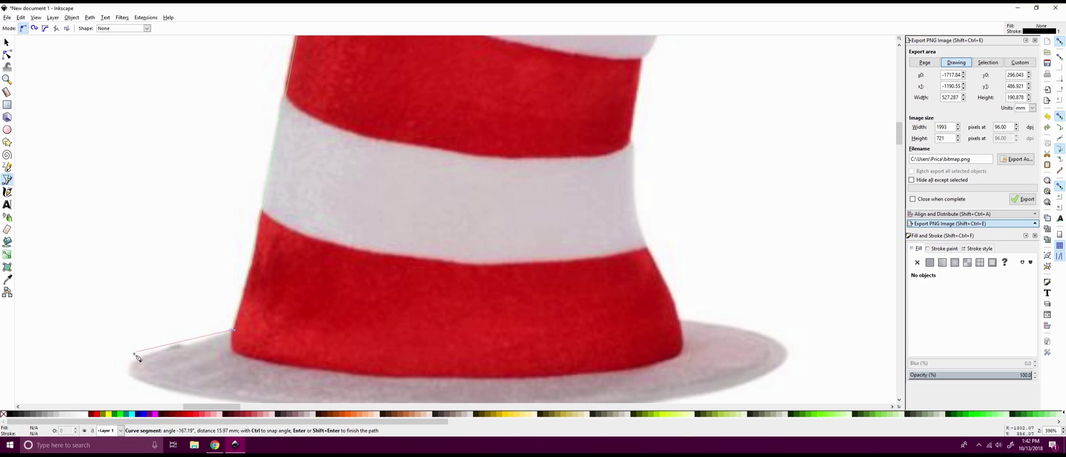
left_click(133, 367)
Trace the outline along the brim's underside to its right tip and back up to the hat body
scroll(126, 376, "down", 2)
scroll(127, 375, "down", 3)
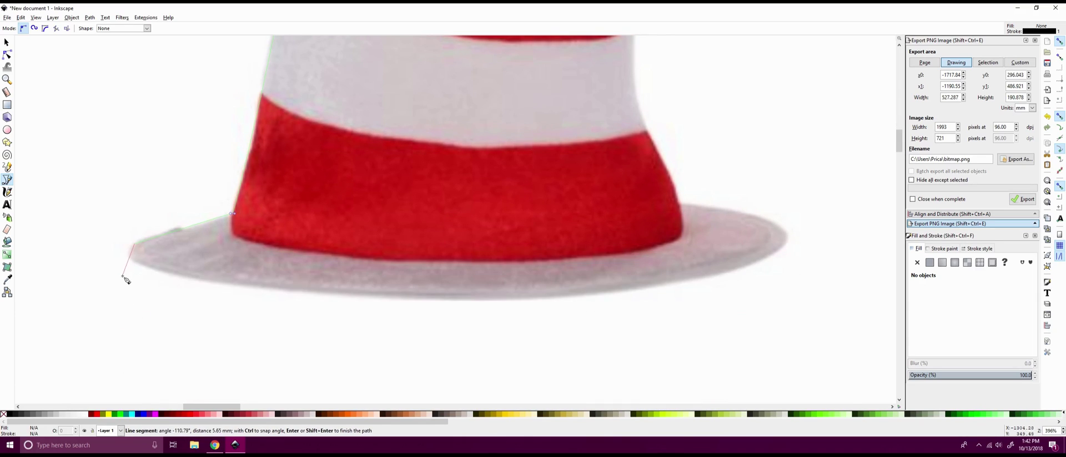
left_click(344, 295)
scroll(511, 302, "right", 5)
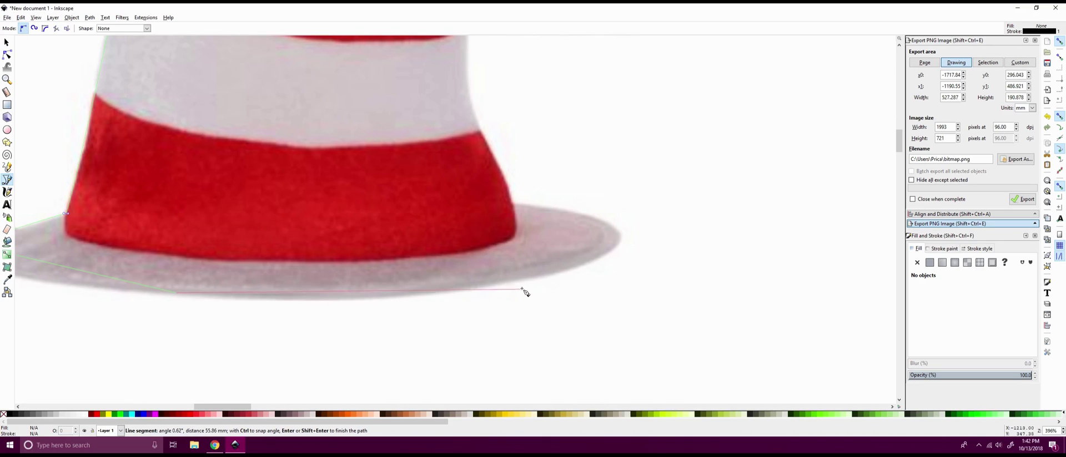
left_click(549, 277)
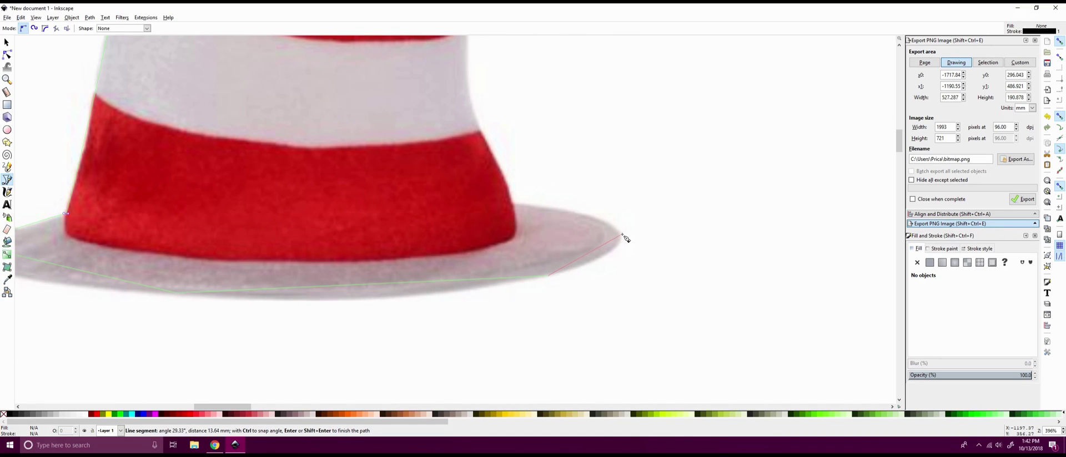
left_click(621, 234)
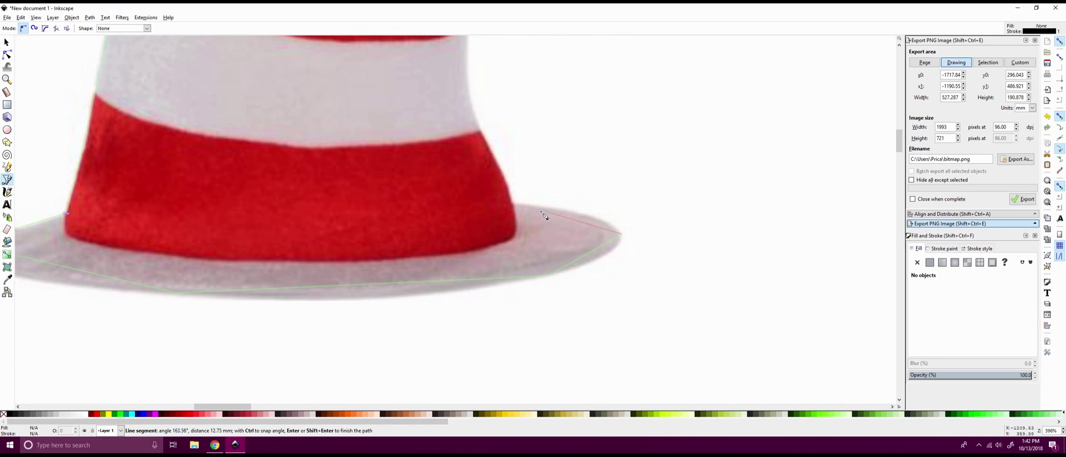
left_click(512, 205)
left_click(481, 130)
Continue the outline up the hat's right side and back across the top edge
scroll(469, 111, "up", 4)
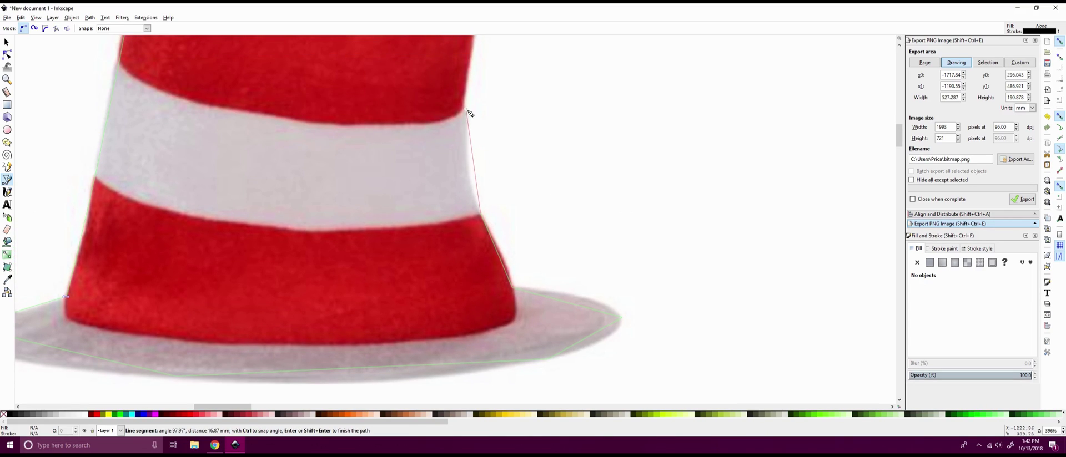
left_click(467, 110)
scroll(469, 111, "up", 5)
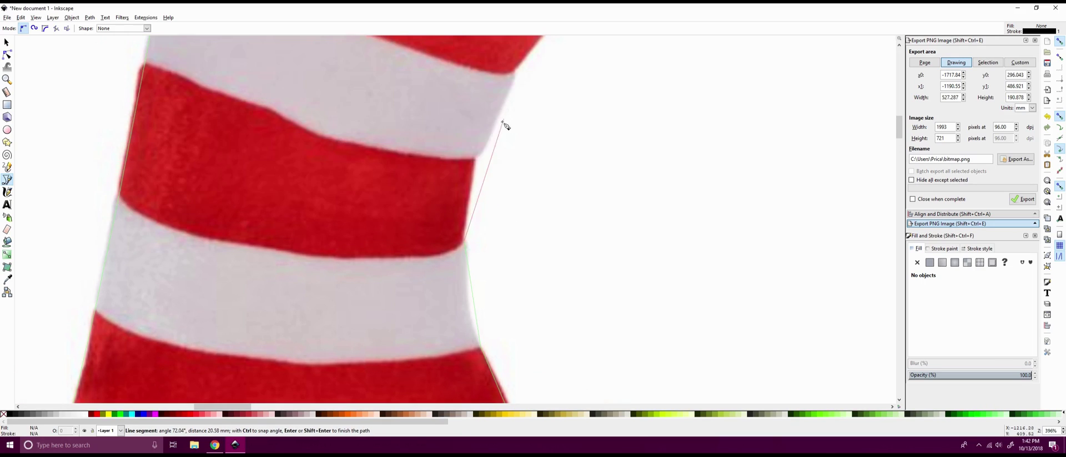
left_click(476, 160)
left_click(514, 73)
scroll(586, 89, "up", 7)
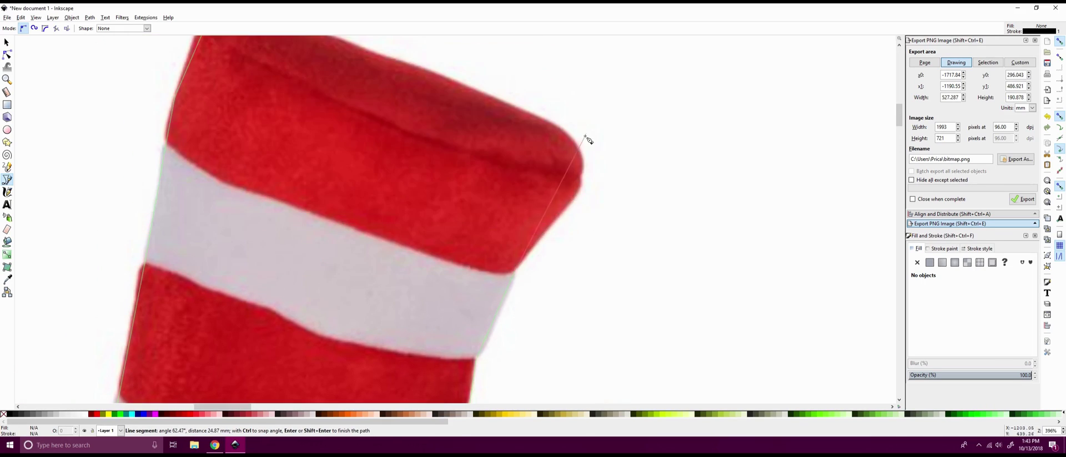
left_click(581, 177)
left_click(553, 125)
scroll(400, 111, "up", 5)
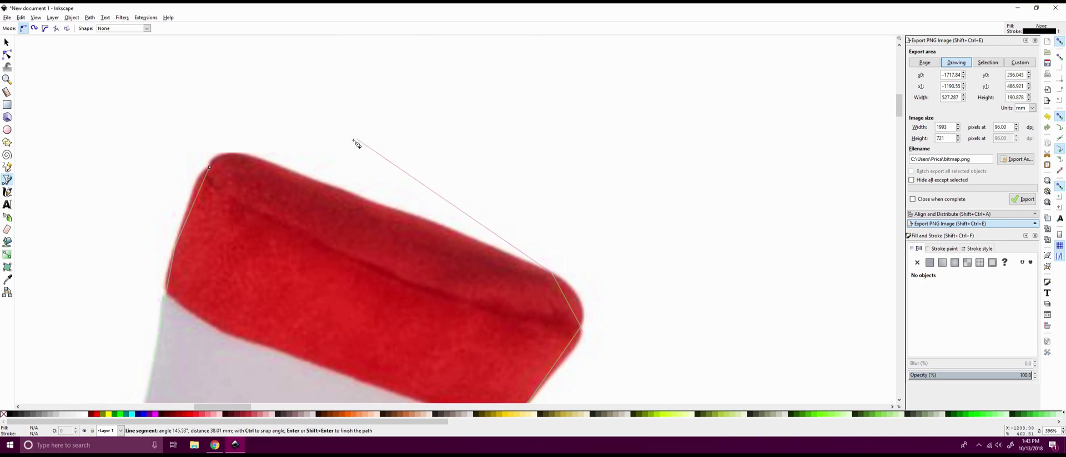
left_click(248, 156)
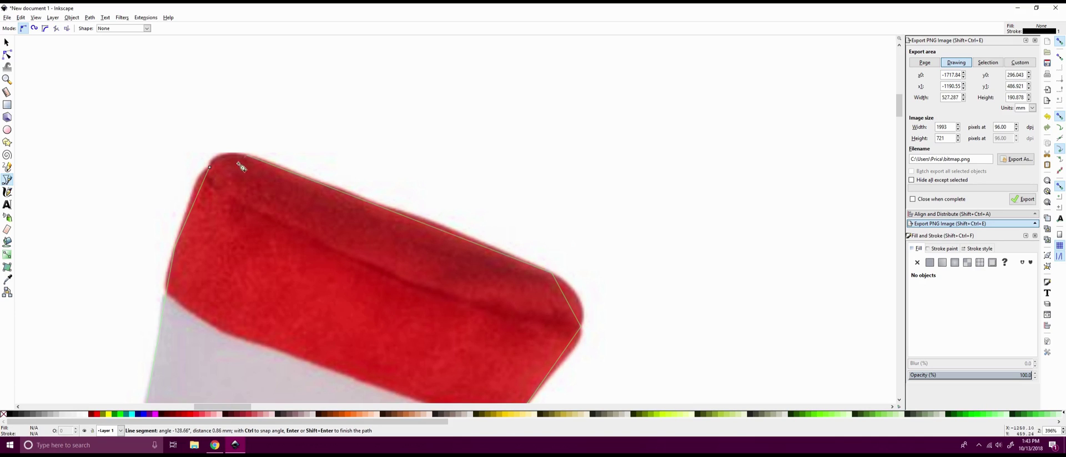
Close the Bezier outline at its starting point
left_click(210, 168)
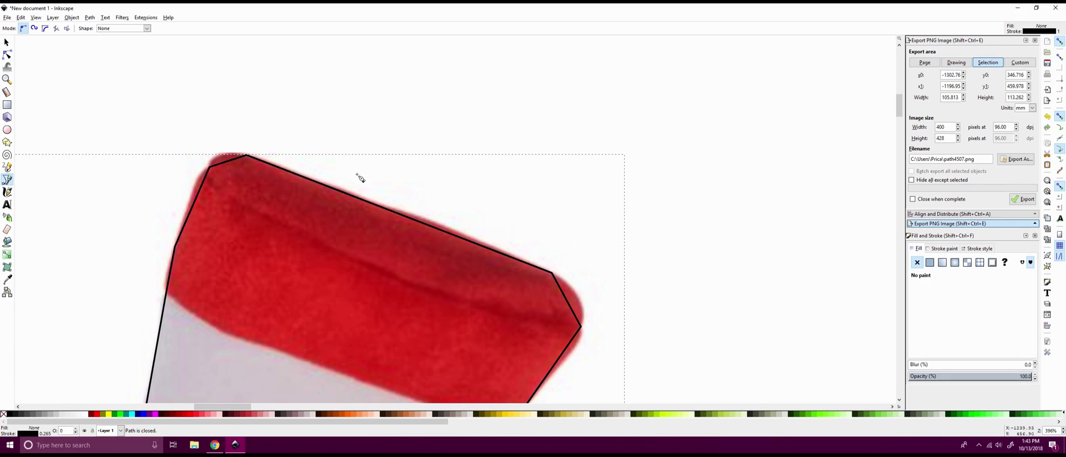
scroll(379, 176, "down", 4)
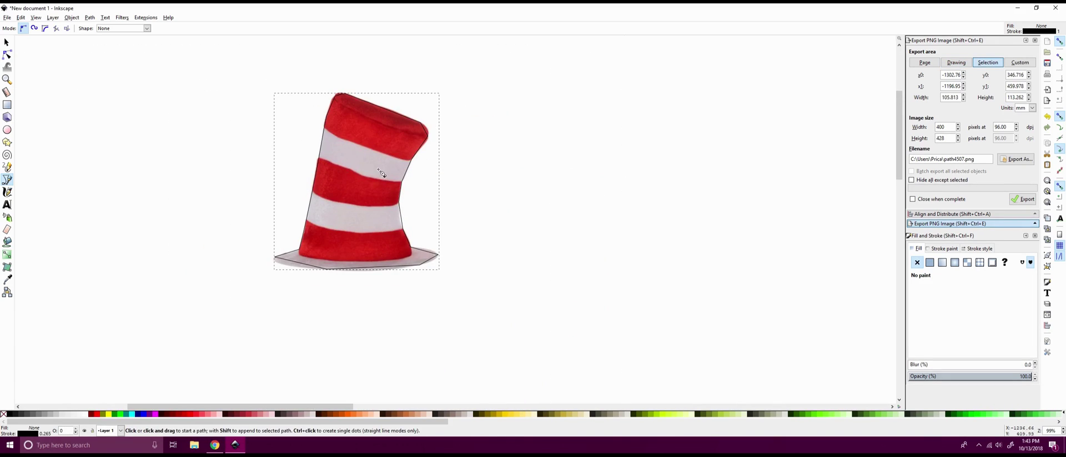
scroll(380, 173, "up", 4)
scroll(449, 173, "down", 2)
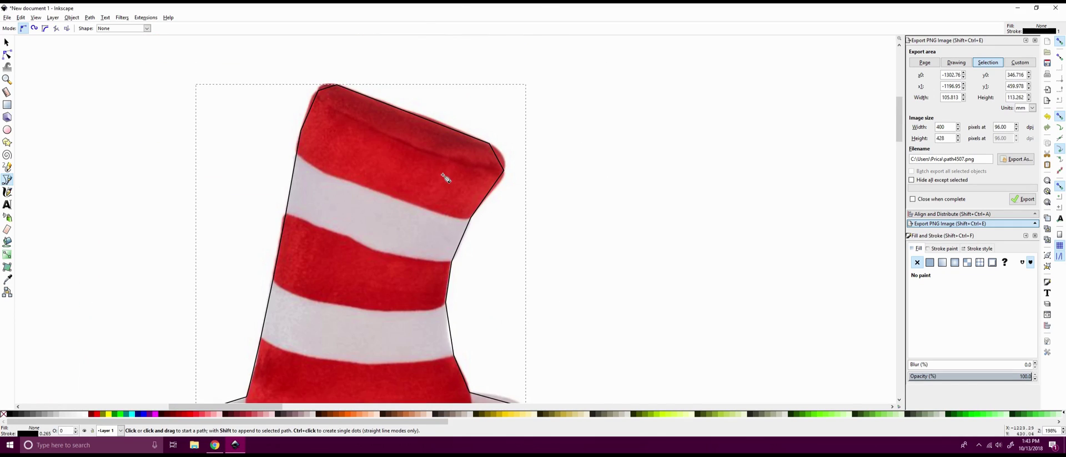
scroll(483, 157, "up", 6)
scroll(506, 160, "up", 2)
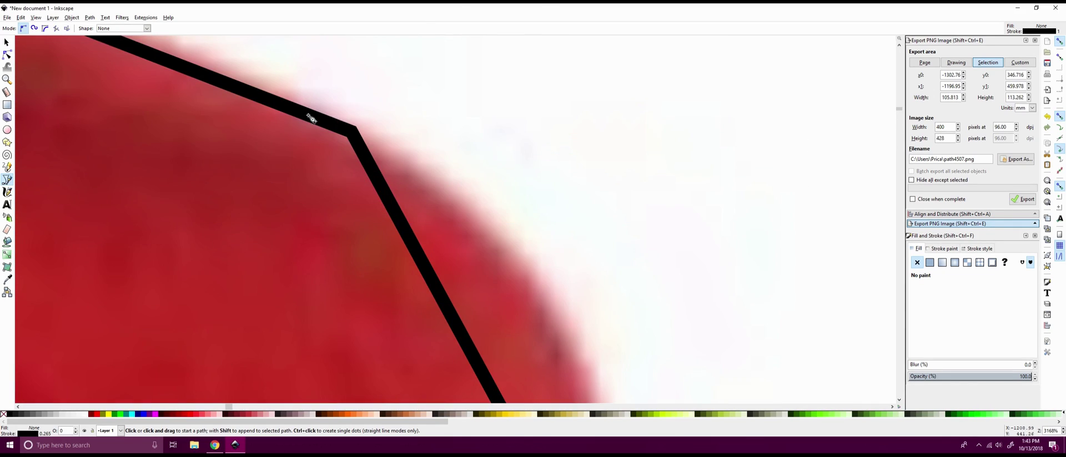
scroll(309, 111, "down", 3)
scroll(273, 102, "down", 4)
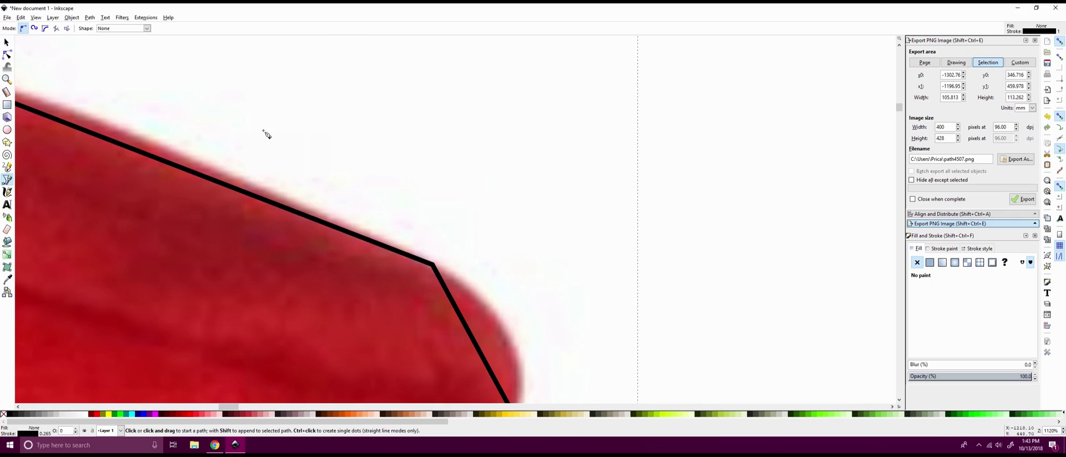
scroll(216, 167, "down", 1)
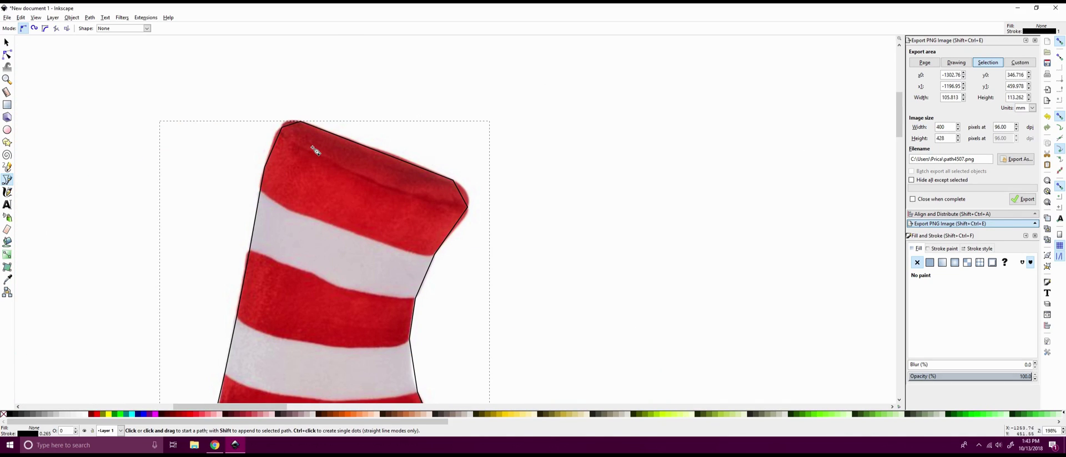
With the Node tool, curve the outline's top-left corner and left edge to hug the crown
left_click(7, 54)
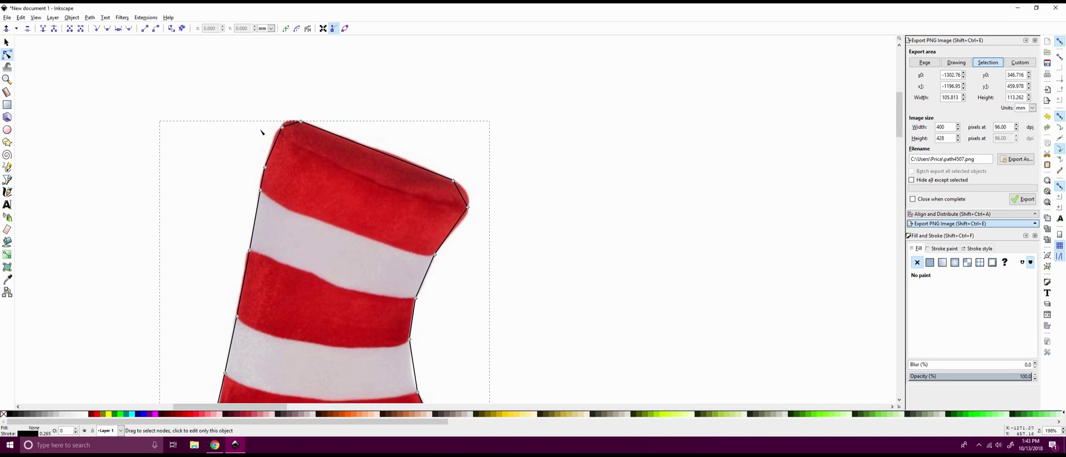
scroll(277, 148, "up", 5)
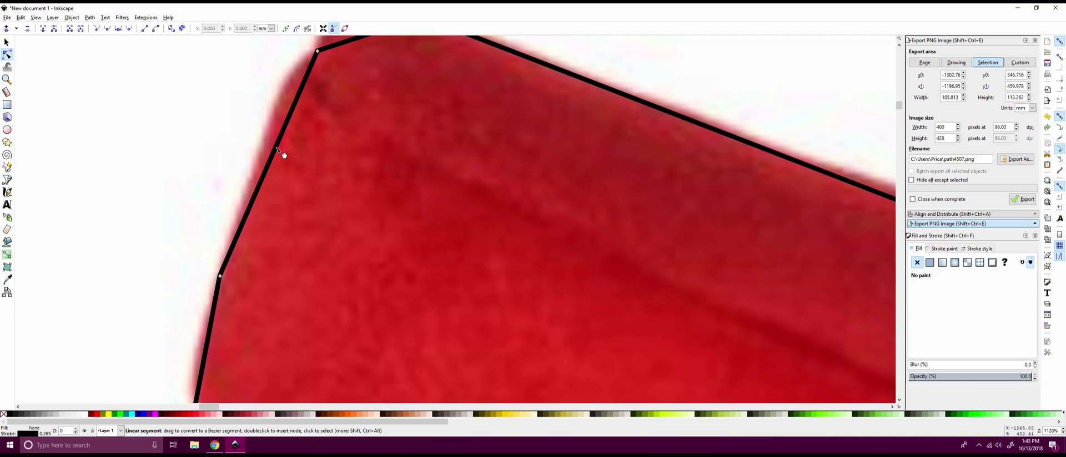
scroll(282, 153, "down", 1)
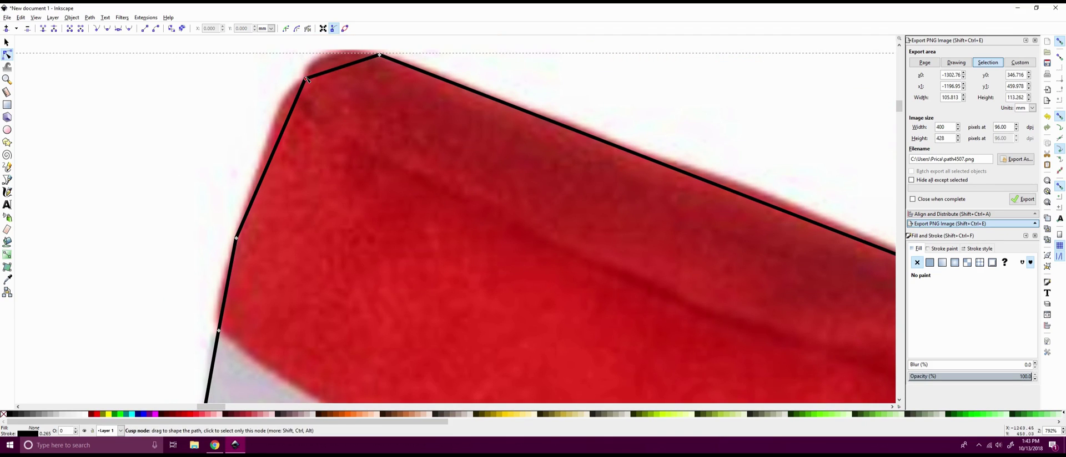
mouse_move(305, 81)
left_mouse_down()
mouse_move(293, 76)
mouse_move(341, 95)
mouse_move(295, 83)
mouse_move(303, 84)
left_mouse_up()
left_click_drag(284, 143, 273, 160)
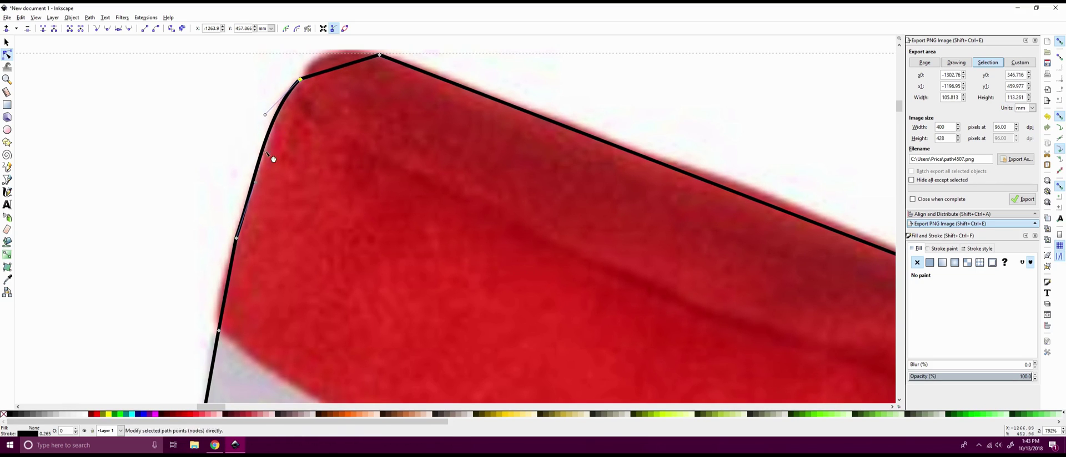
left_click_drag(240, 209, 241, 215)
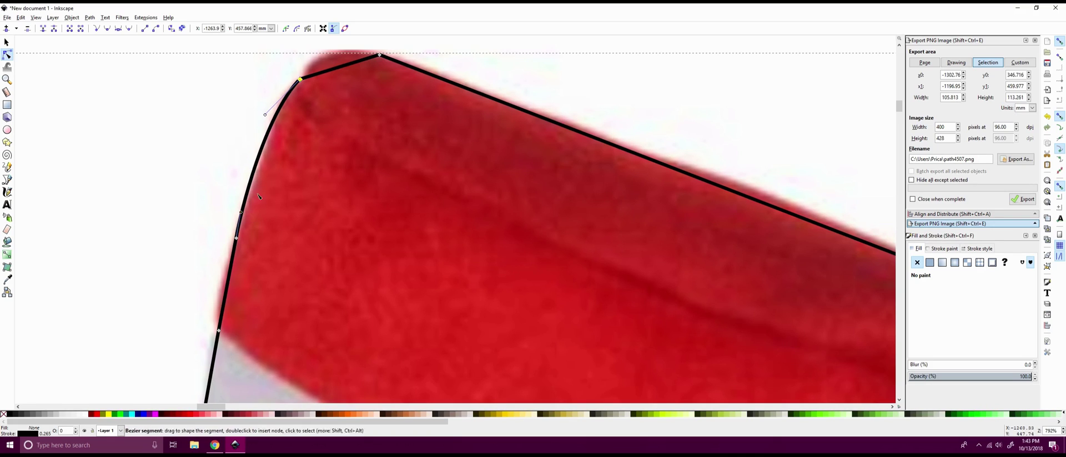
scroll(278, 189, "up", 4)
left_click_drag(333, 169, 374, 156)
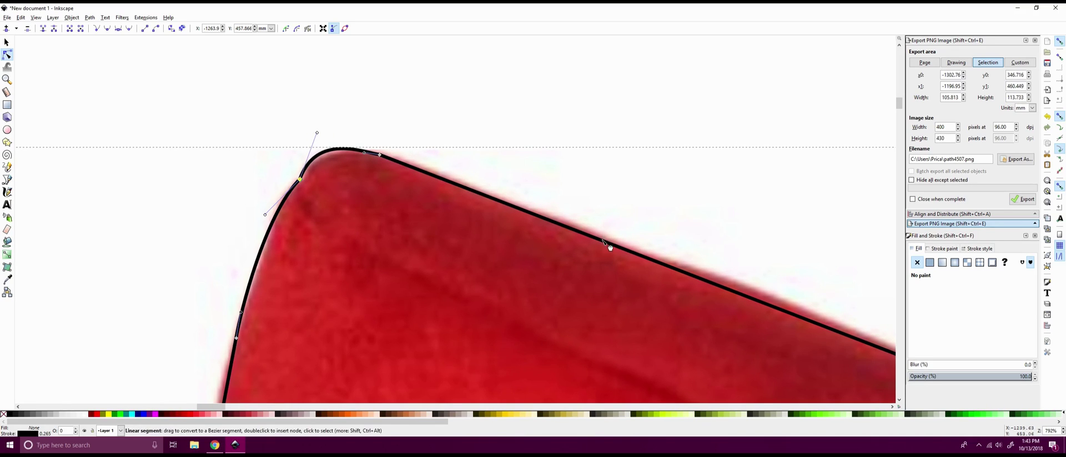
Bend the top edge and round the top-right corner and upper right side to fit the crown
left_click_drag(598, 239, 601, 232)
scroll(609, 240, "right", 10)
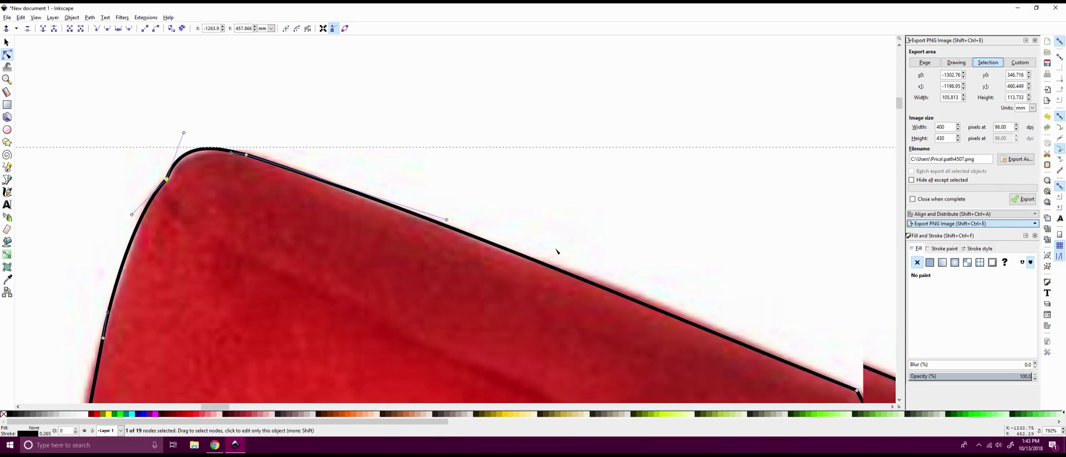
scroll(513, 125, "down", 3)
left_click_drag(513, 125, 516, 119)
scroll(608, 248, "right", 6)
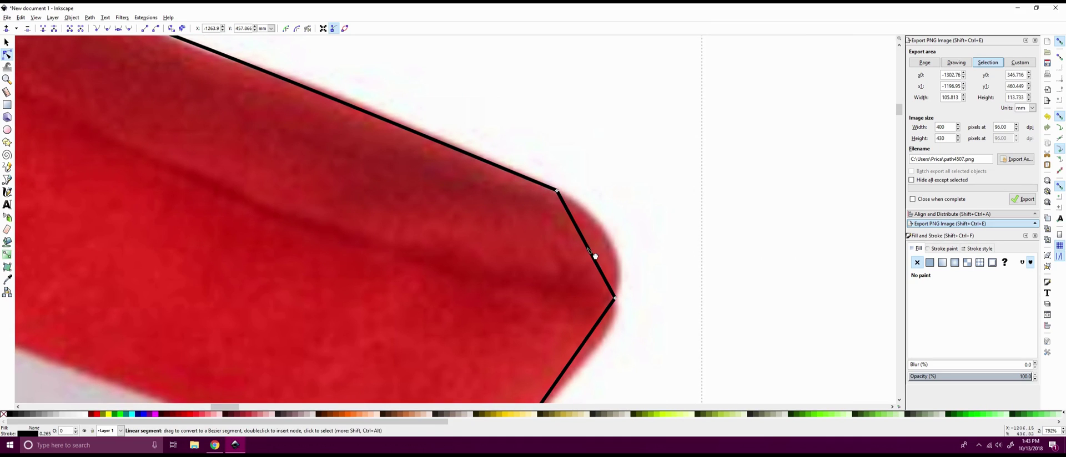
left_click_drag(608, 249, 614, 240)
scroll(611, 280, "down", 6)
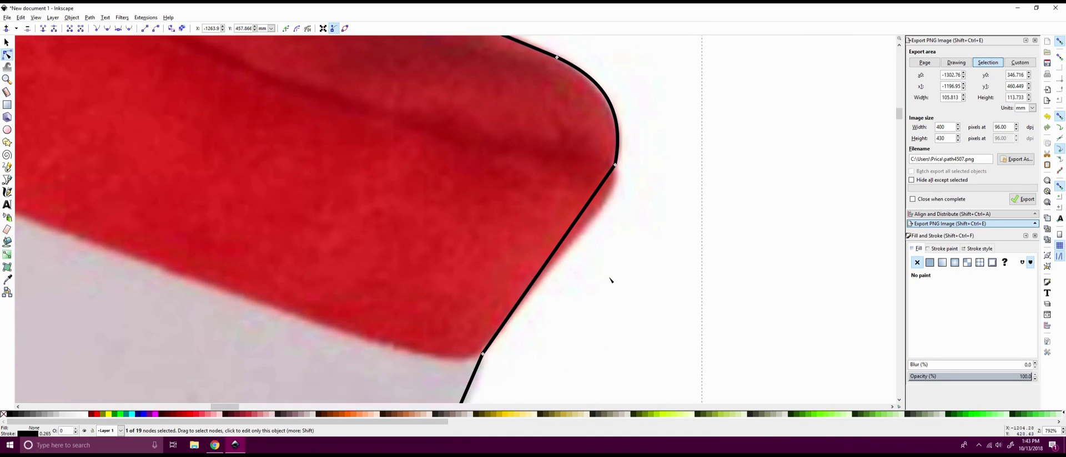
left_click_drag(579, 211, 605, 207)
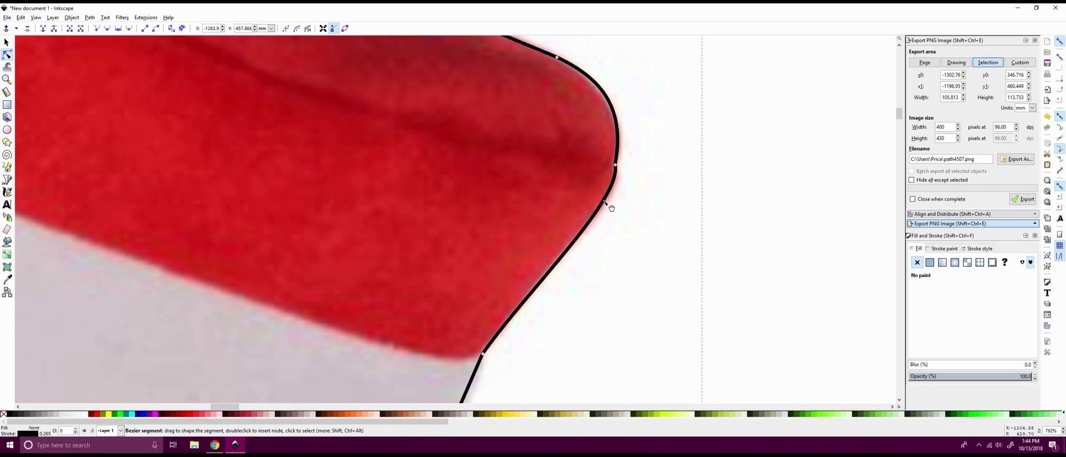
left_click_drag(556, 283, 554, 281)
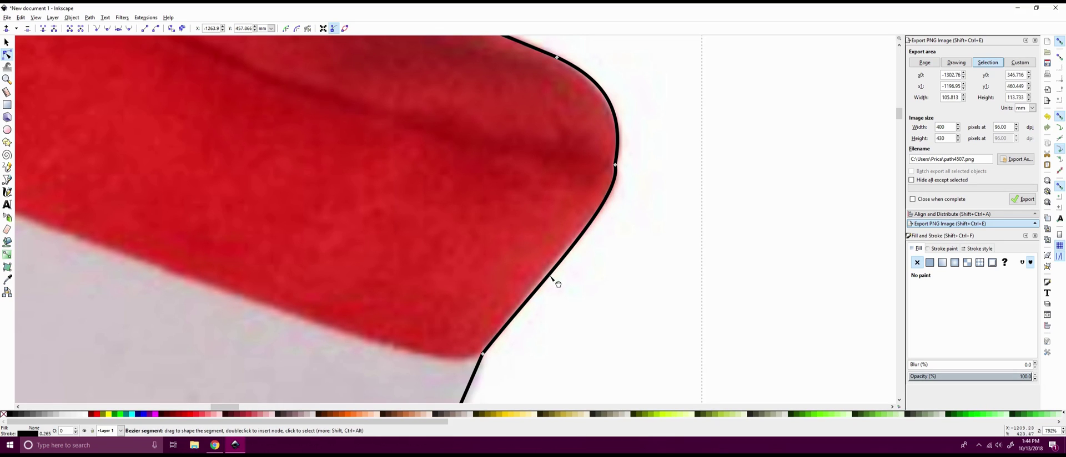
Curve the outline's right edge to follow the red and white stripes
scroll(506, 281, "down", 8)
left_click_drag(461, 237, 461, 247)
scroll(407, 219, "down", 6)
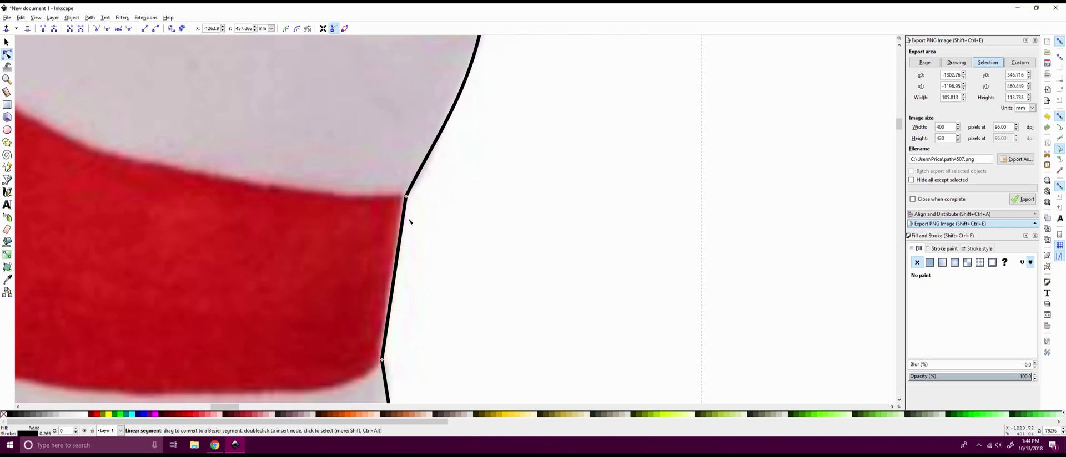
left_click_drag(416, 187, 439, 126)
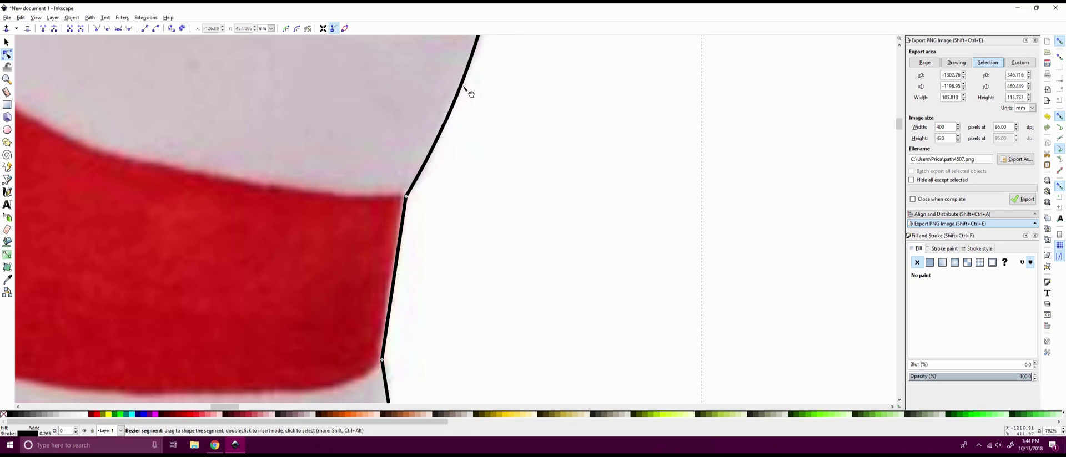
scroll(392, 205, "down", 4)
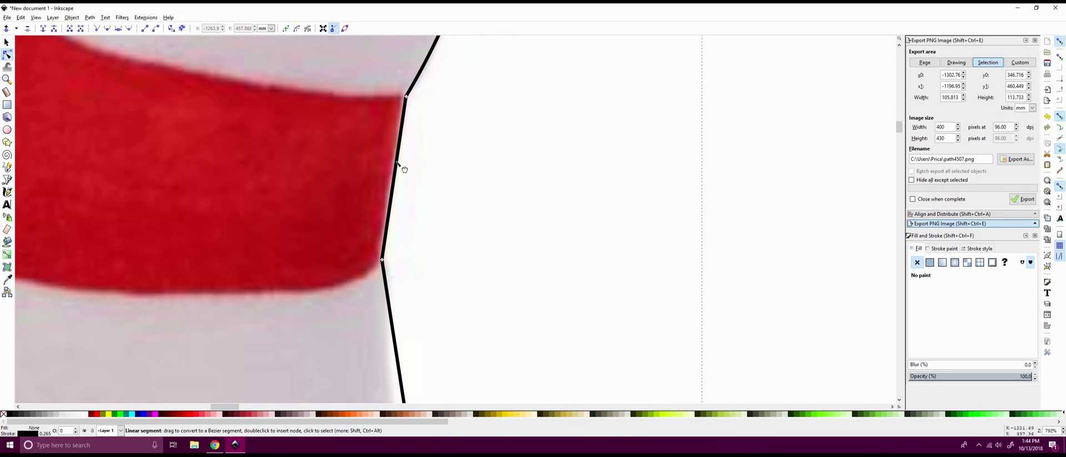
scroll(396, 184, "down", 6)
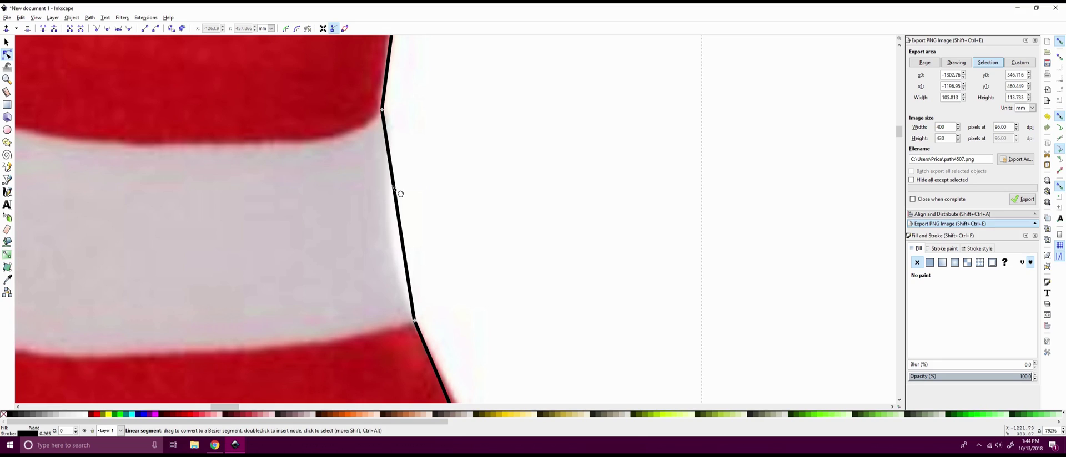
left_click_drag(394, 187, 384, 181)
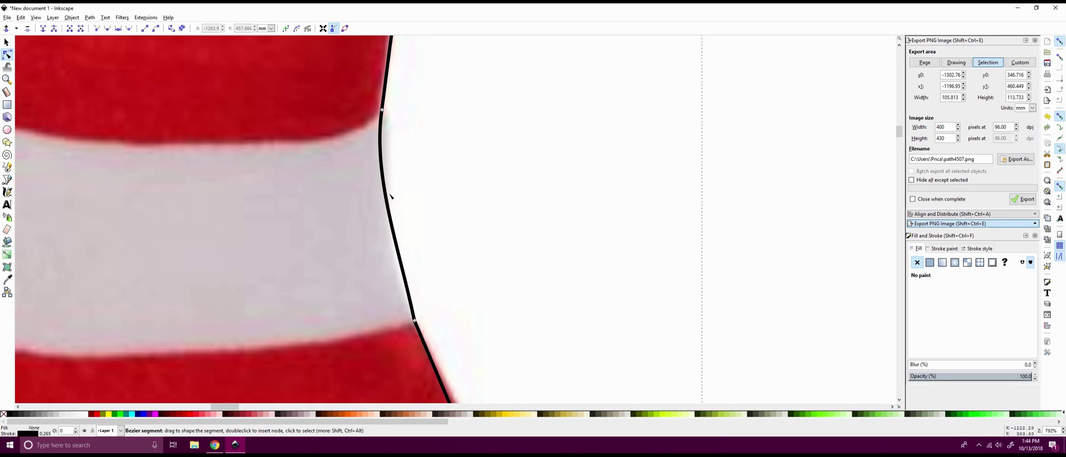
left_click_drag(404, 278, 402, 278)
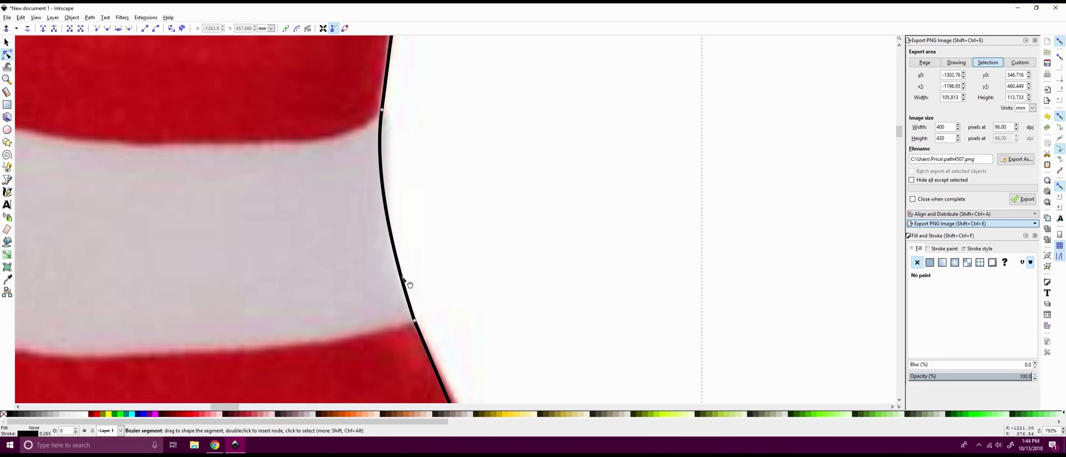
scroll(409, 286, "down", 5)
left_click_drag(465, 260, 466, 261)
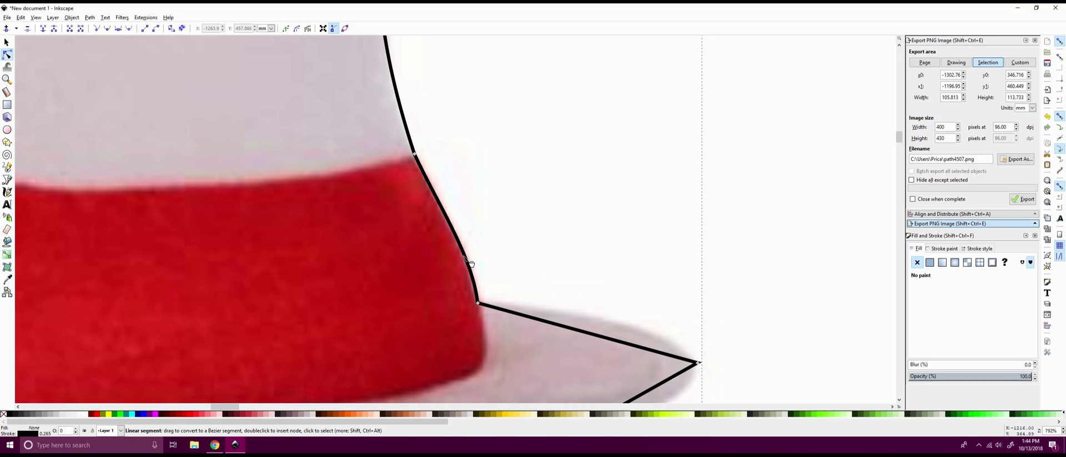
scroll(571, 302, "down", 3)
left_click_drag(601, 238, 615, 224)
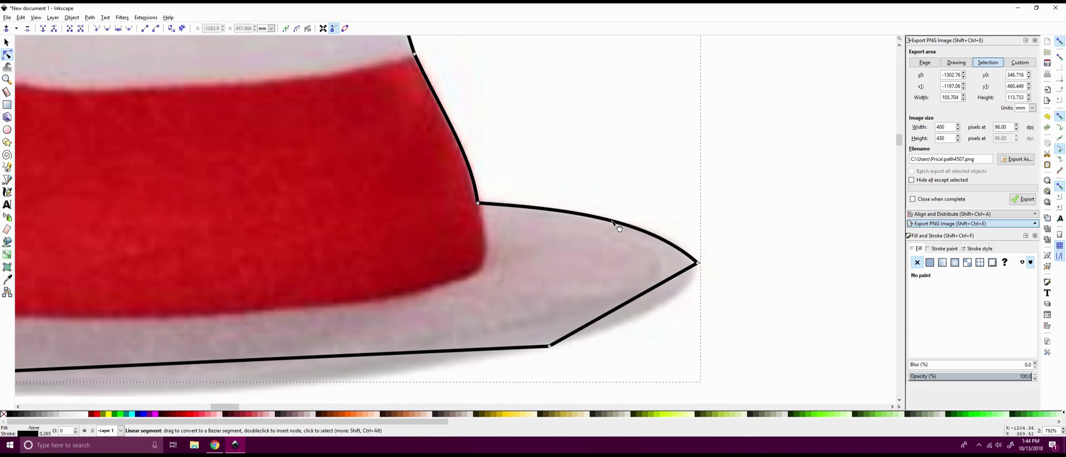
Curve the brim's outer edge, tip and bottom edge to hug the rounded brim
left_click_drag(649, 291, 652, 307)
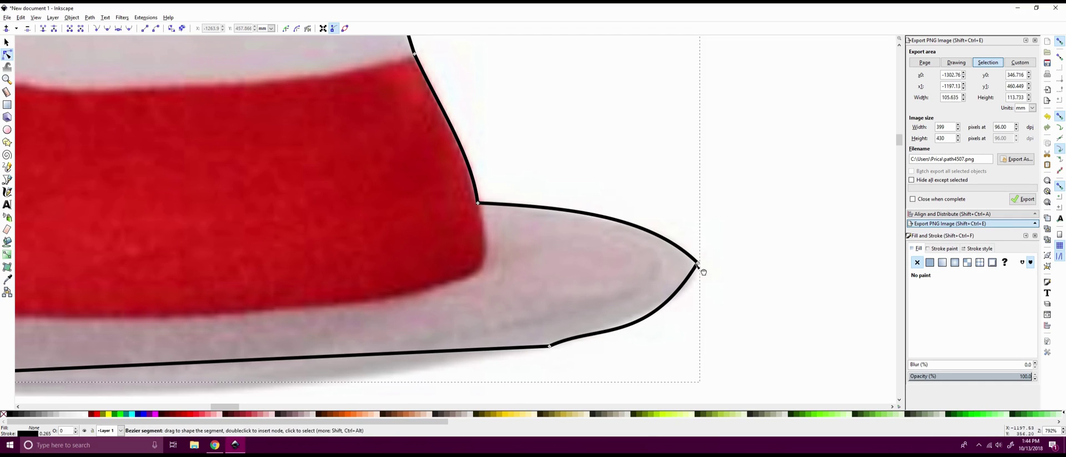
left_click_drag(703, 272, 698, 270)
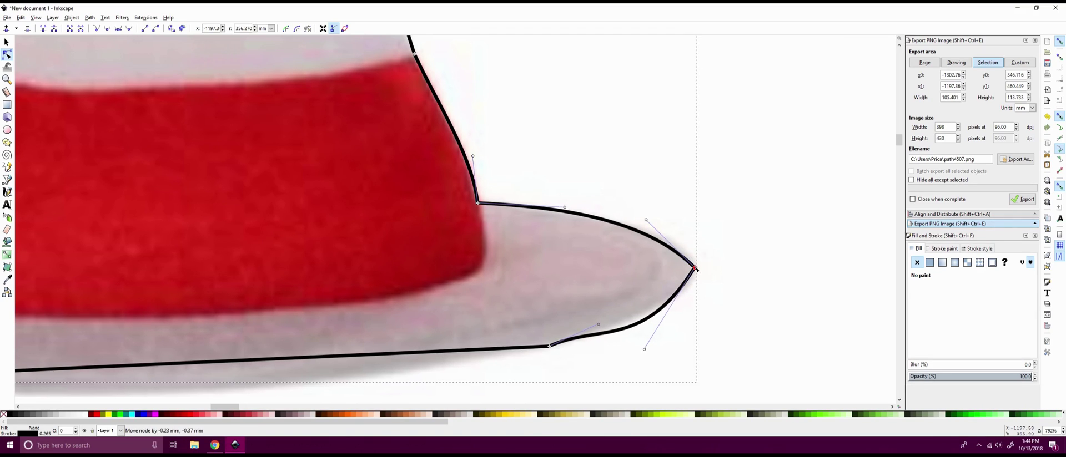
left_click_drag(645, 219, 692, 235)
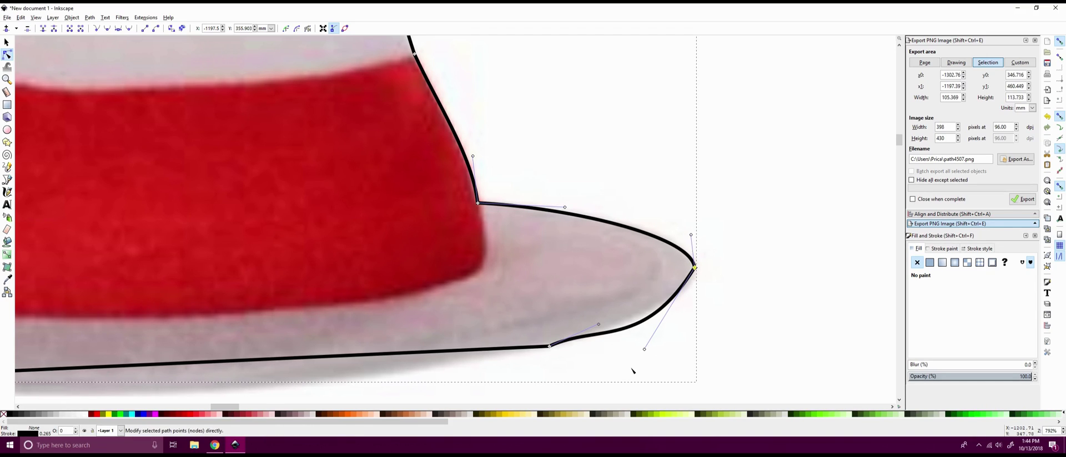
left_click_drag(644, 349, 694, 301)
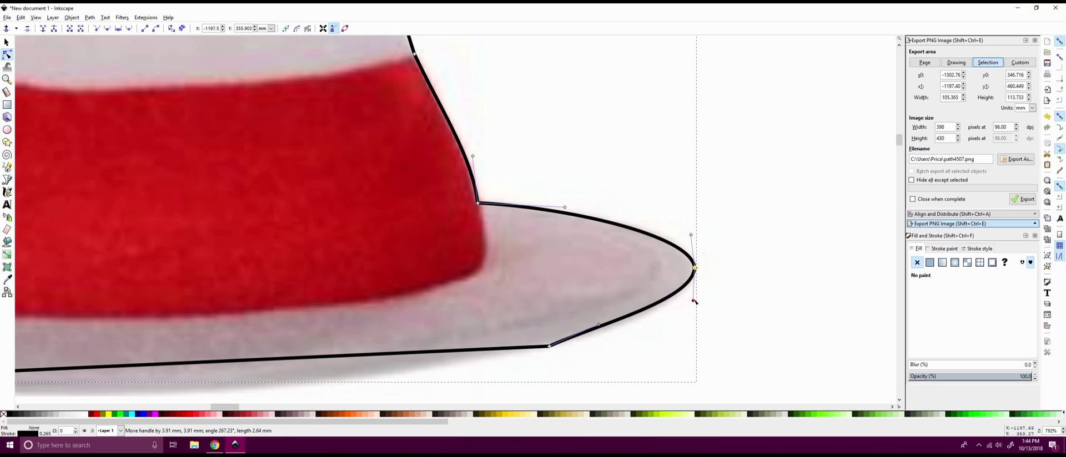
left_click_drag(599, 325, 597, 337)
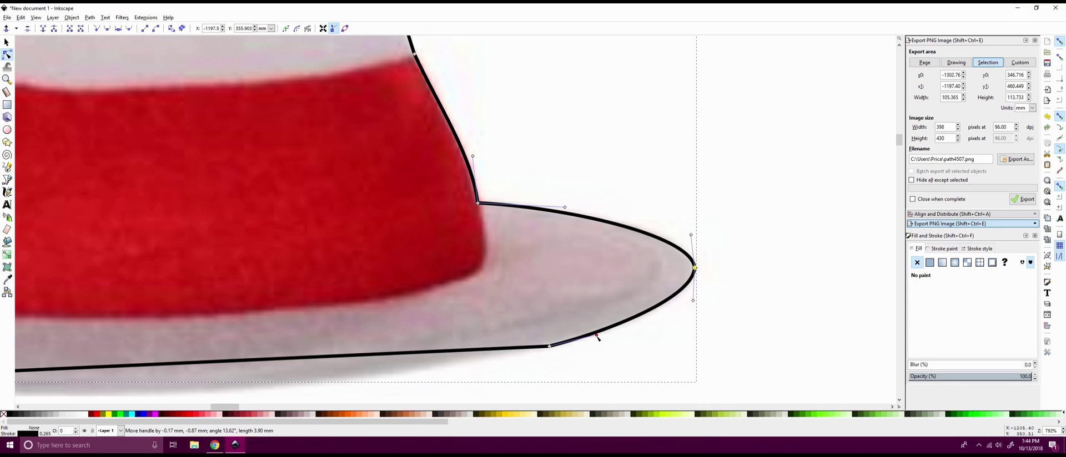
scroll(475, 309, "down", 4)
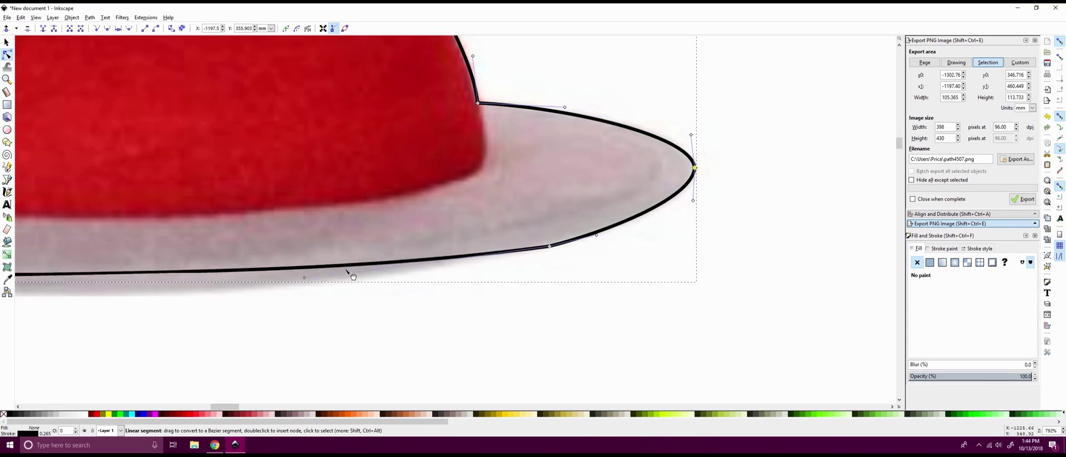
left_click_drag(347, 271, 339, 281)
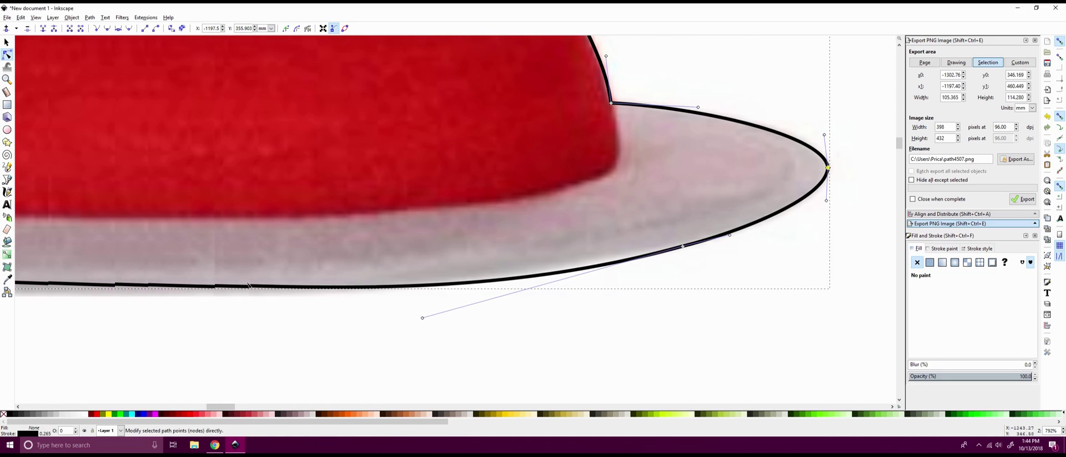
scroll(211, 286, "left", 12)
left_click_drag(227, 287, 227, 292)
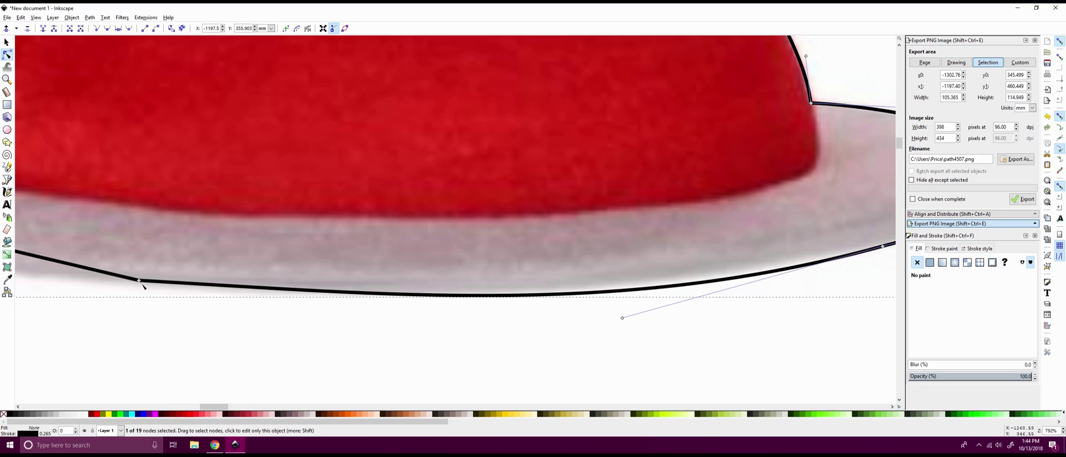
left_click_drag(139, 281, 135, 284)
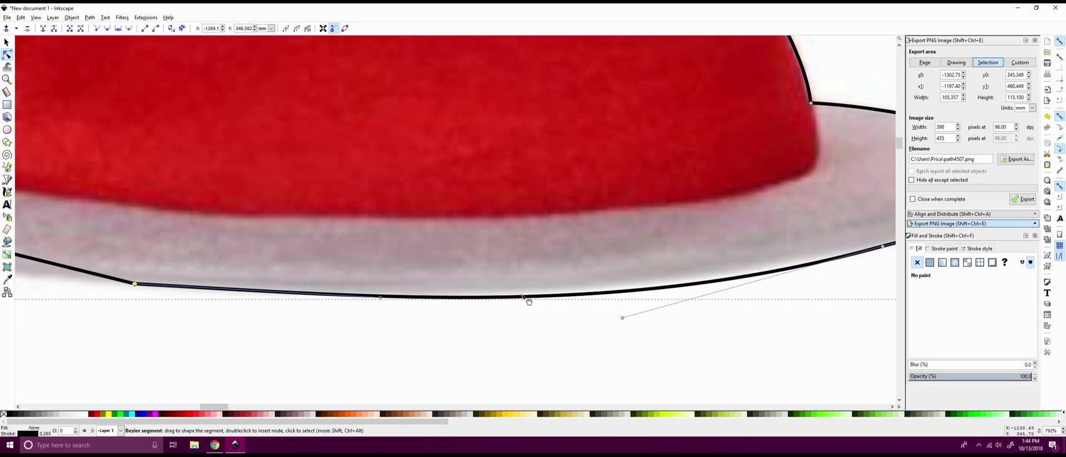
Select the right brim node and drag its handle to curve the brim's right side
left_click_drag(622, 320, 650, 288)
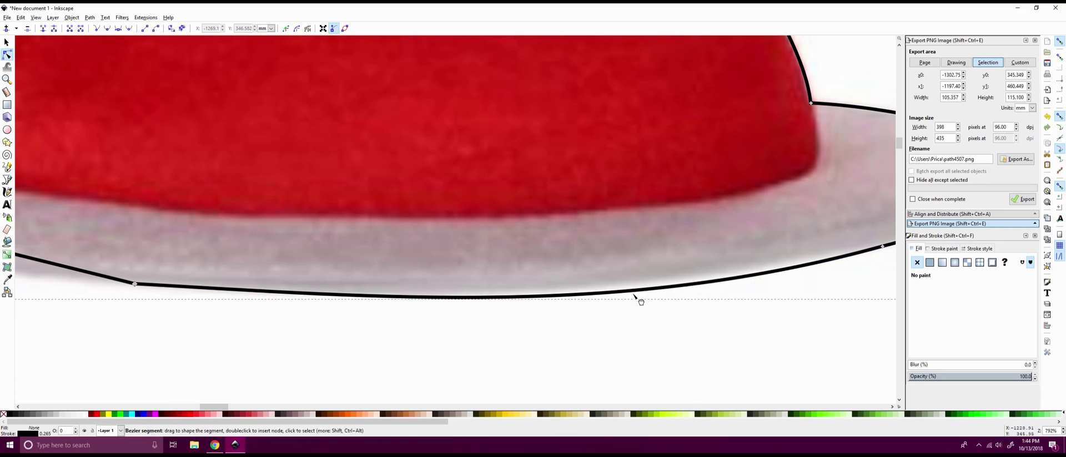
left_click(883, 246)
left_click_drag(622, 319, 672, 298)
Round the outline's left brim corner by curving its lower and upper brim edges
scroll(472, 308, "down", 1)
scroll(472, 309, "left", 10)
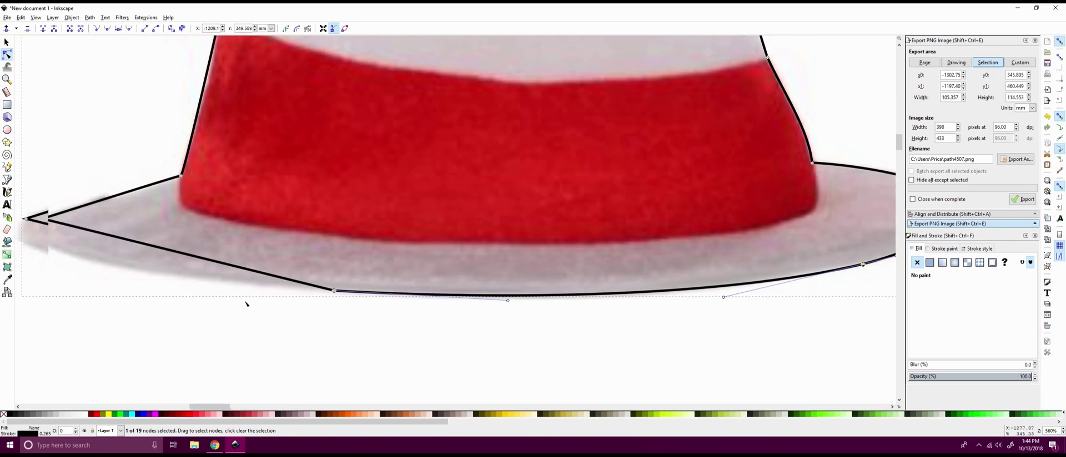
scroll(433, 275, "up", 2)
scroll(433, 274, "up", 2)
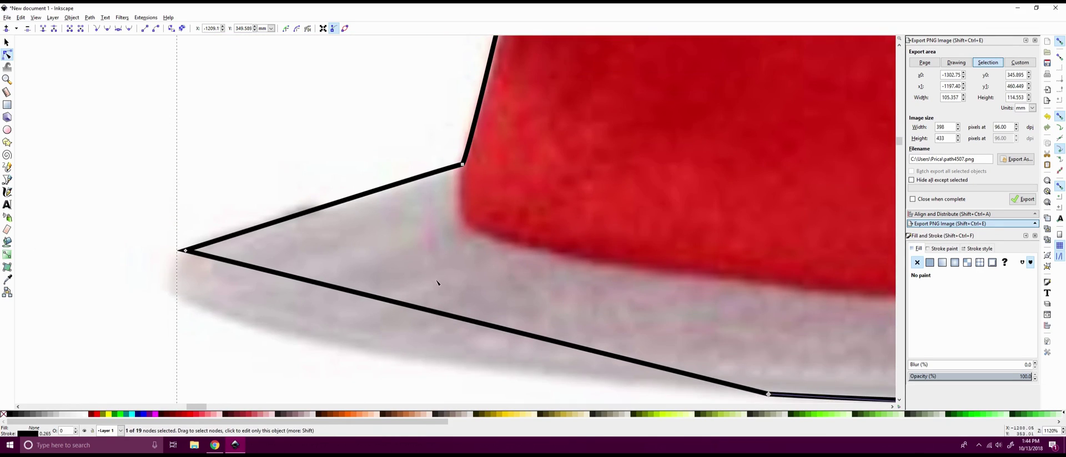
left_click_drag(423, 305, 178, 278)
left_click_drag(286, 229, 309, 215)
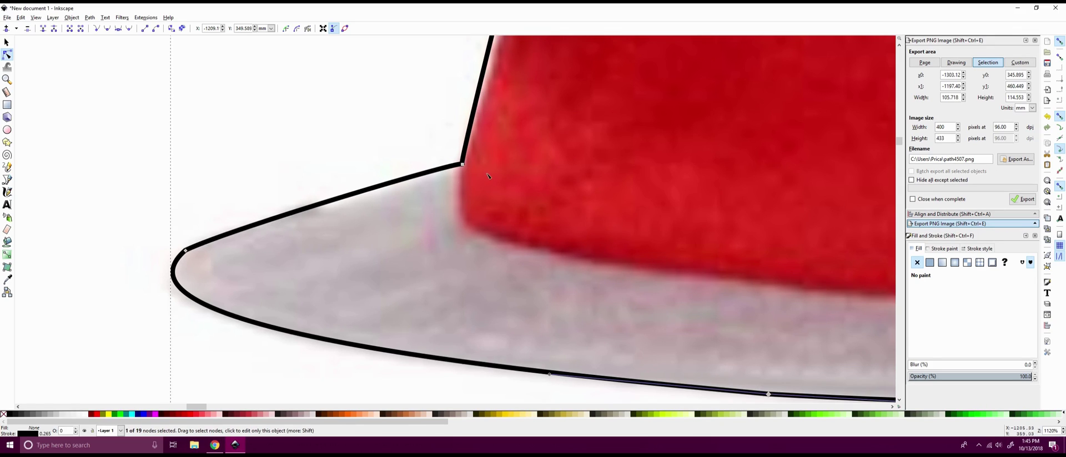
scroll(487, 171, "down", 2)
scroll(512, 157, "up", 5)
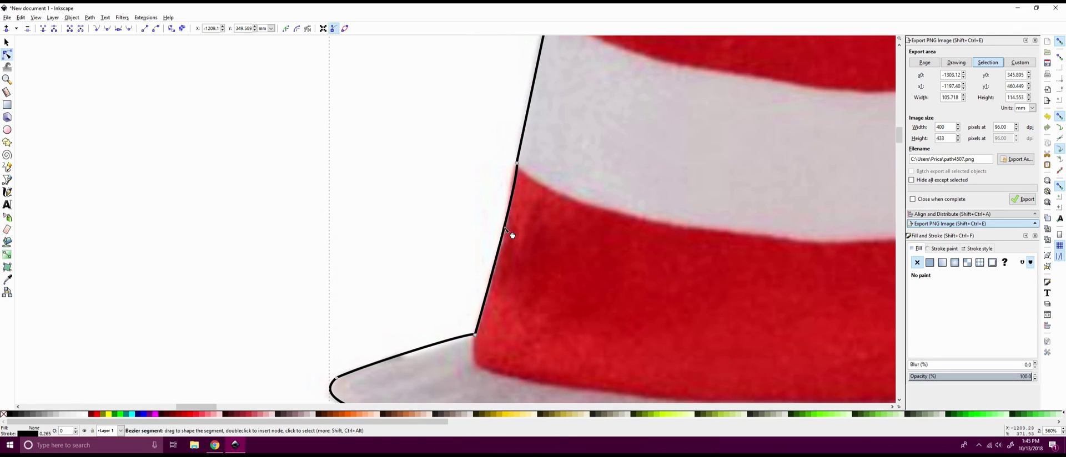
scroll(523, 195, "up", 4)
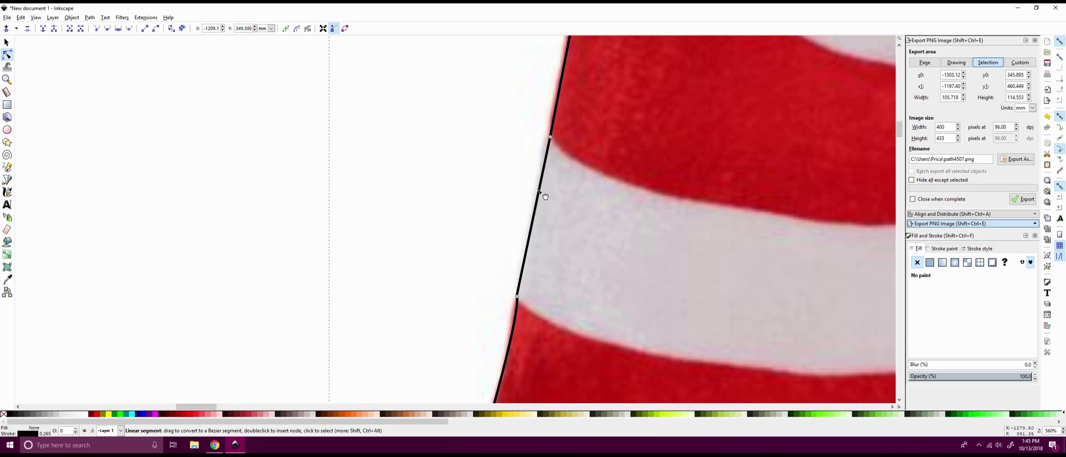
Bow the crown's side segments to follow the hat's red and white stripe edges
left_click_drag(540, 192, 534, 201)
scroll(561, 107, "up", 4)
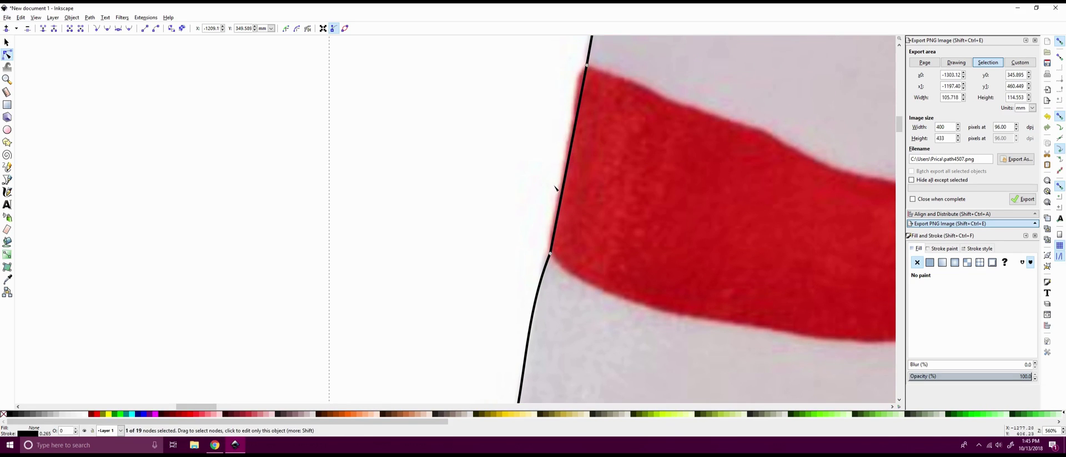
scroll(560, 240, "up", 3)
scroll(552, 277, "up", 5)
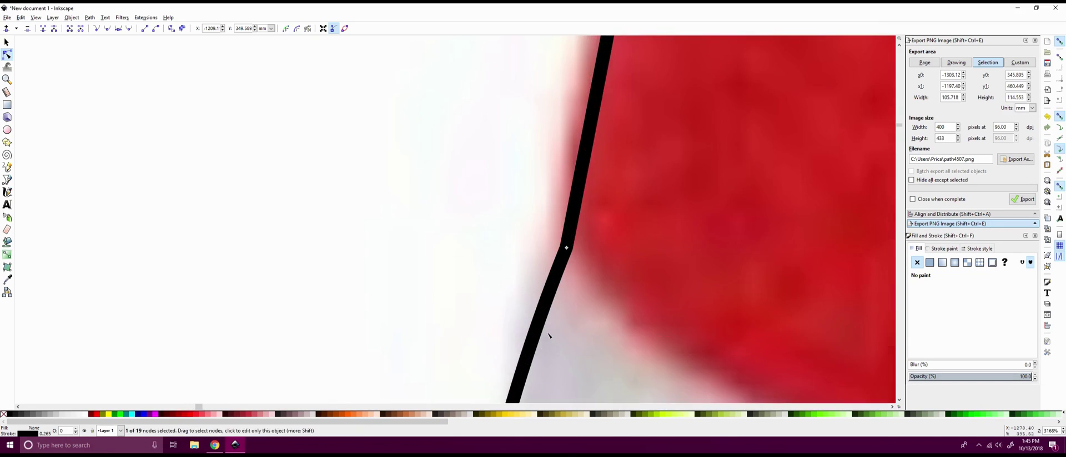
left_click_drag(547, 332, 544, 294)
scroll(545, 294, "down", 5)
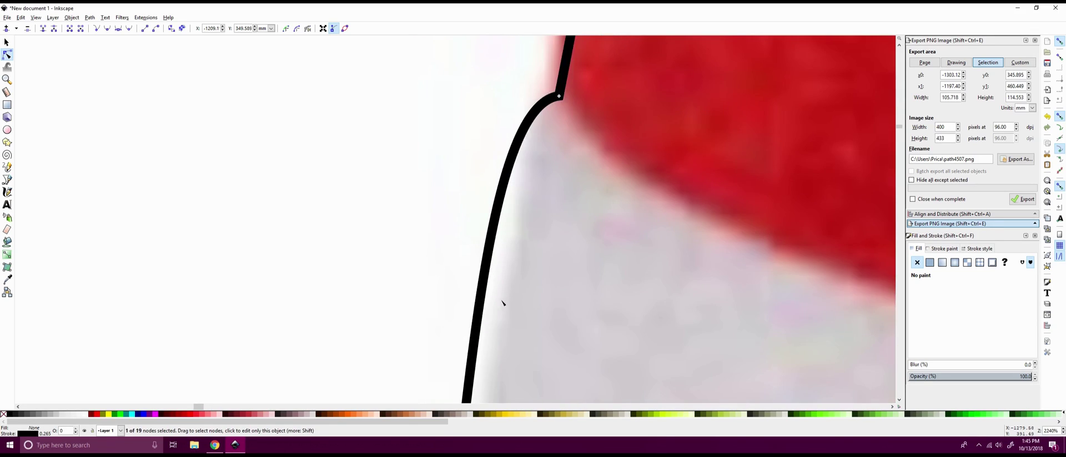
left_click_drag(498, 314, 499, 315)
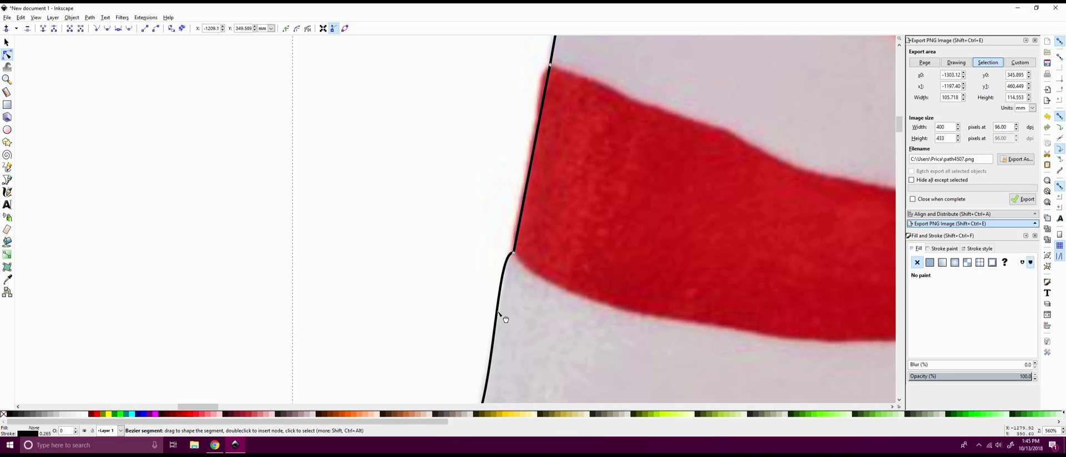
left_click_drag(533, 200, 529, 203)
left_click_drag(556, 81, 552, 80)
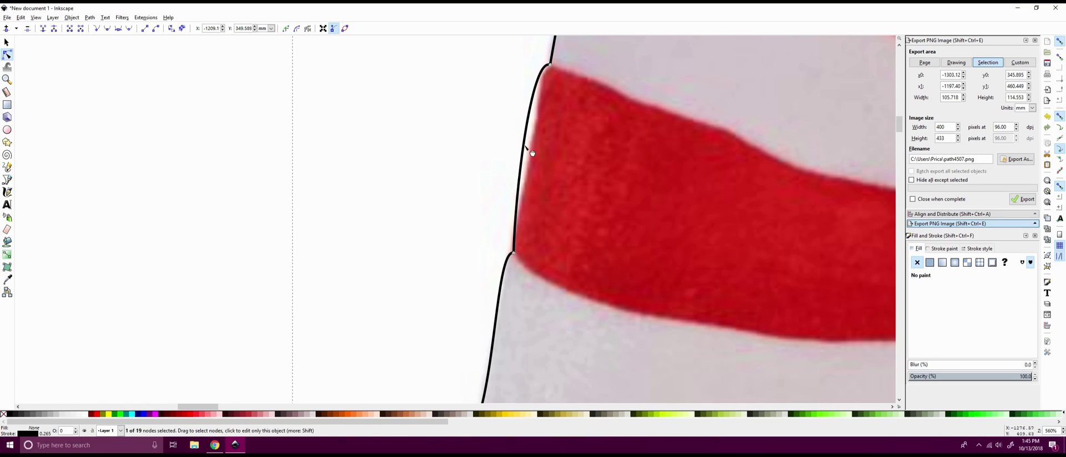
left_click_drag(530, 153, 535, 152)
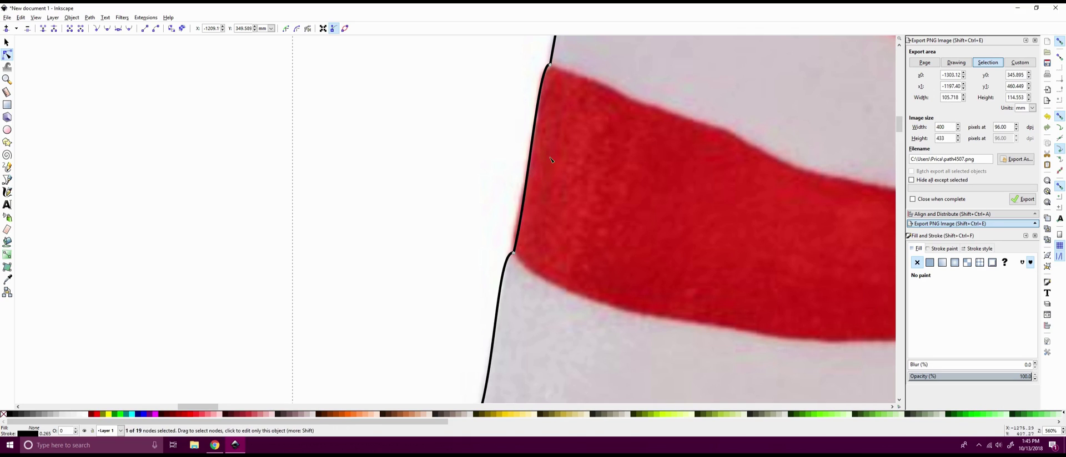
scroll(584, 132, "up", 5)
scroll(599, 166, "up", 5)
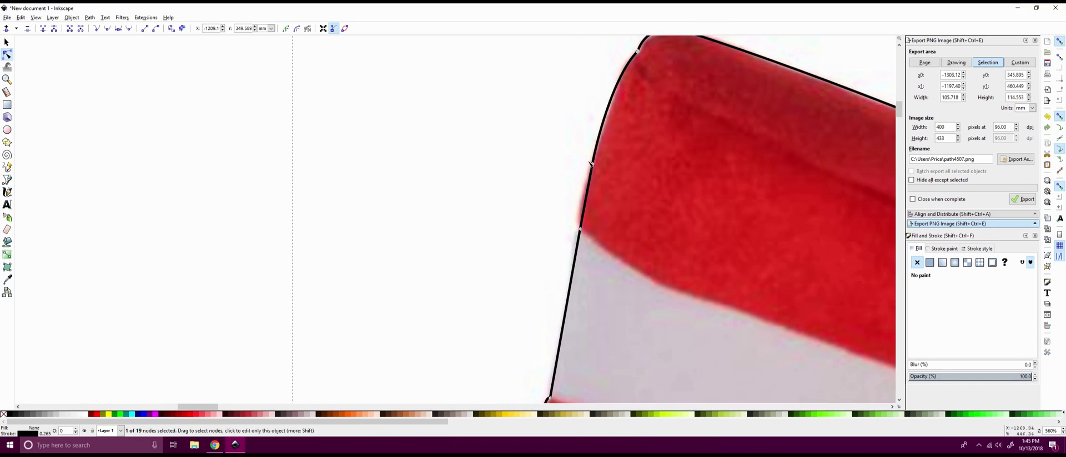
mouse_move(592, 178)
left_mouse_down()
mouse_move(585, 190)
mouse_move(590, 181)
left_mouse_up()
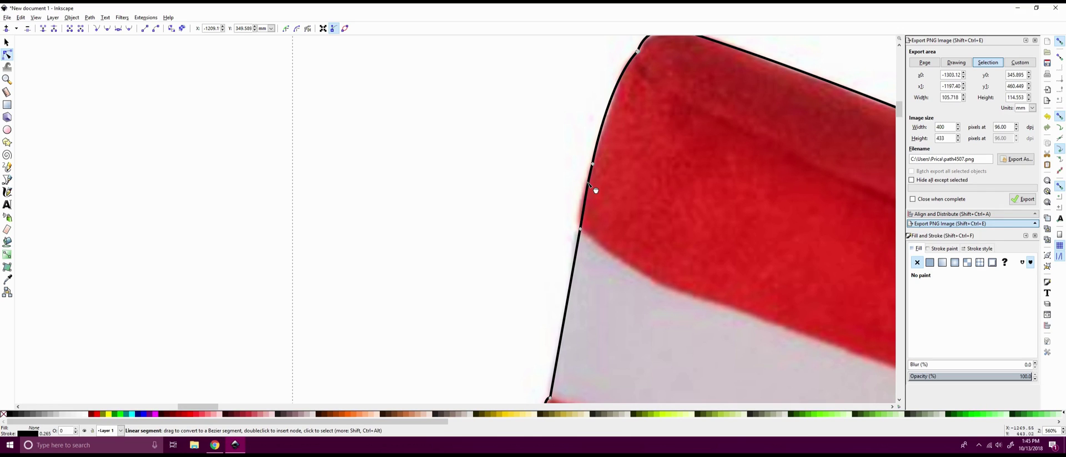
scroll(598, 189, "down", 6)
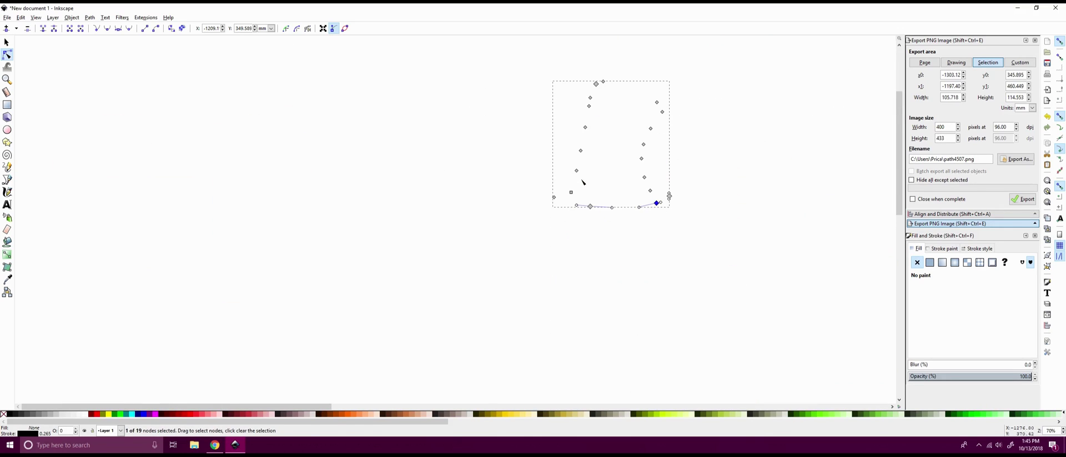
With the Selector, rubber-band select both the hat image and its outline path
scroll(559, 159, "right", 4)
scroll(533, 155, "up", 2)
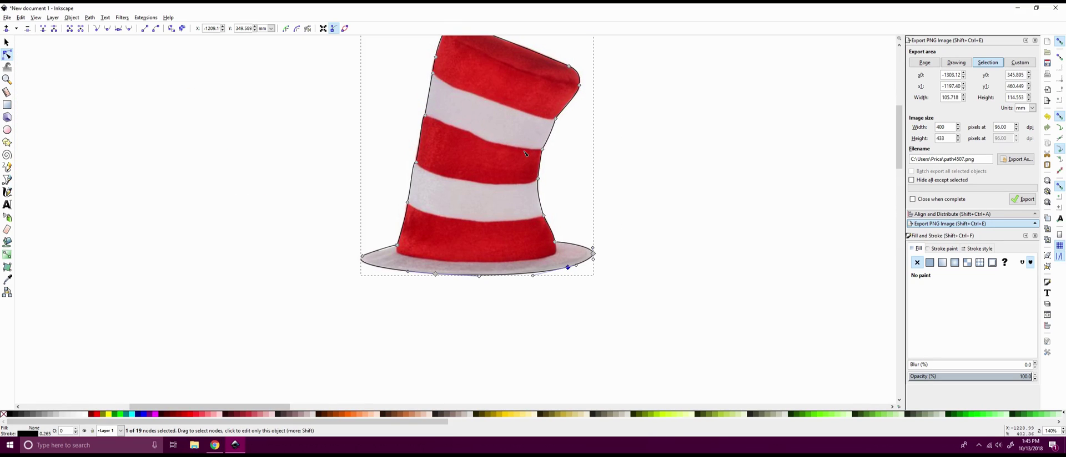
left_click(7, 42)
scroll(633, 144, "down", 1)
scroll(554, 148, "up", 2)
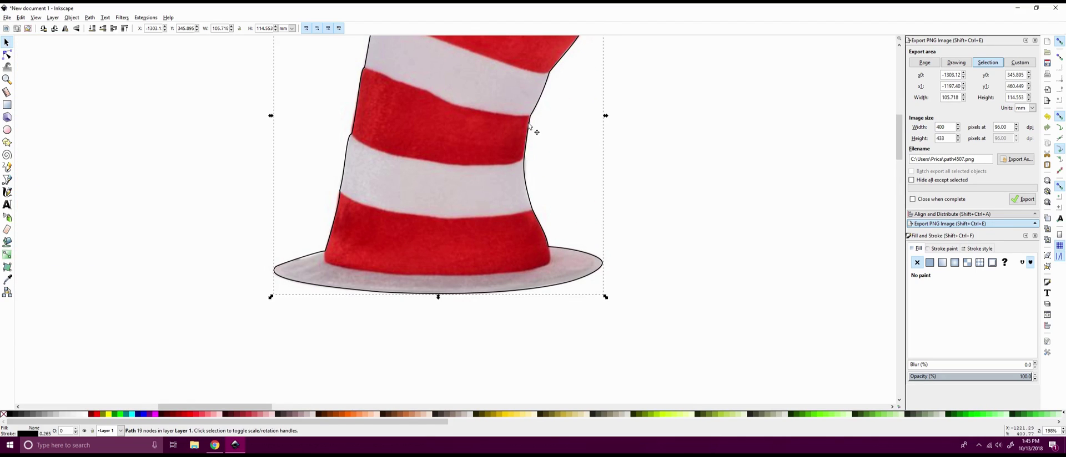
scroll(550, 145, "down", 3)
left_click(593, 134)
left_click(521, 117)
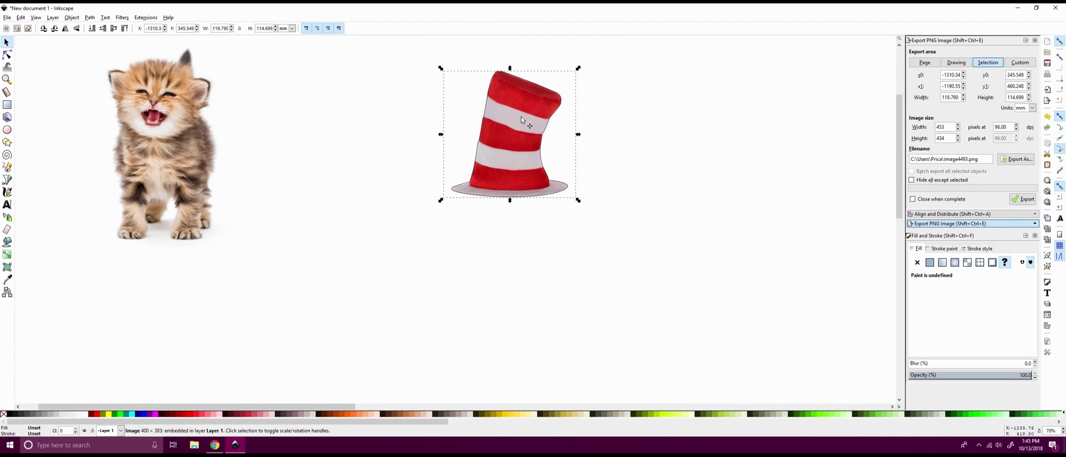
left_click(701, 254)
left_click_drag(766, 289, 369, 85)
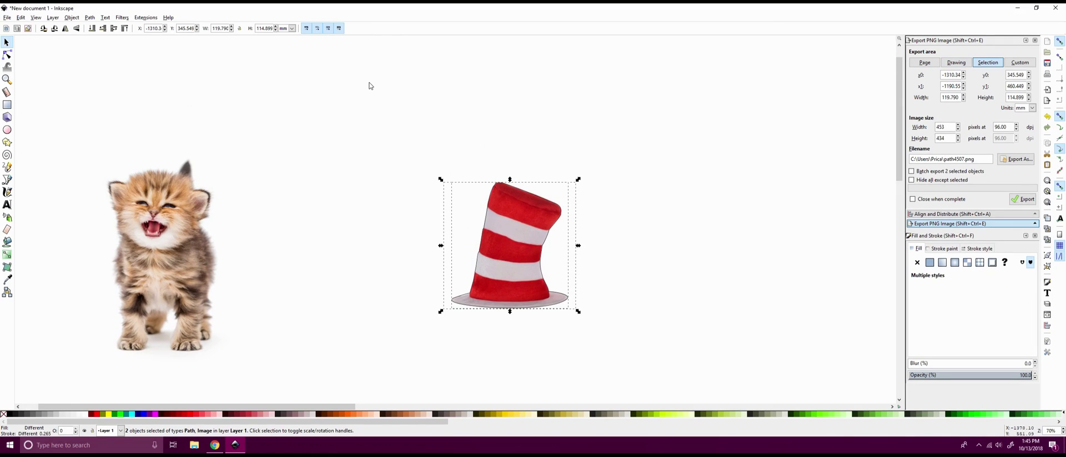
Clip the hat image to the outline with Object > Clip > Set
left_click(90, 17)
mouse_move(72, 17)
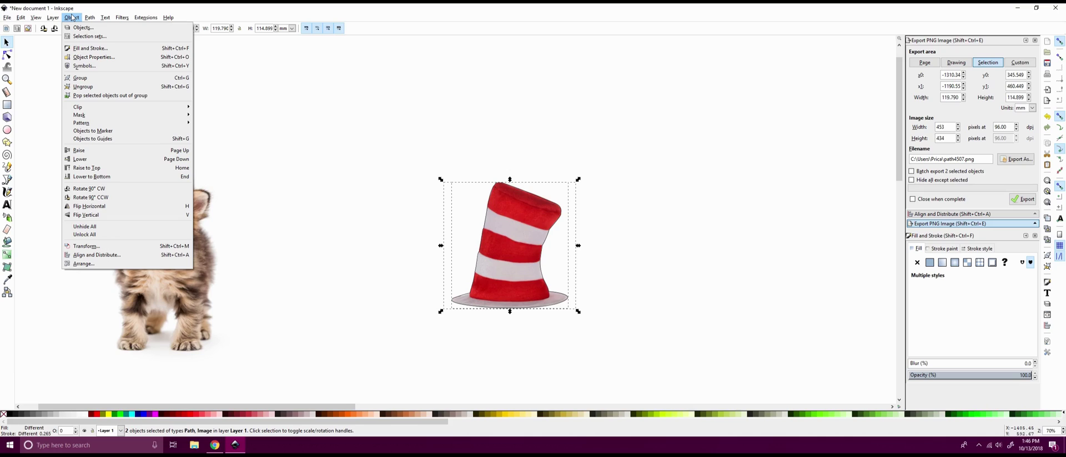
mouse_move(91, 108)
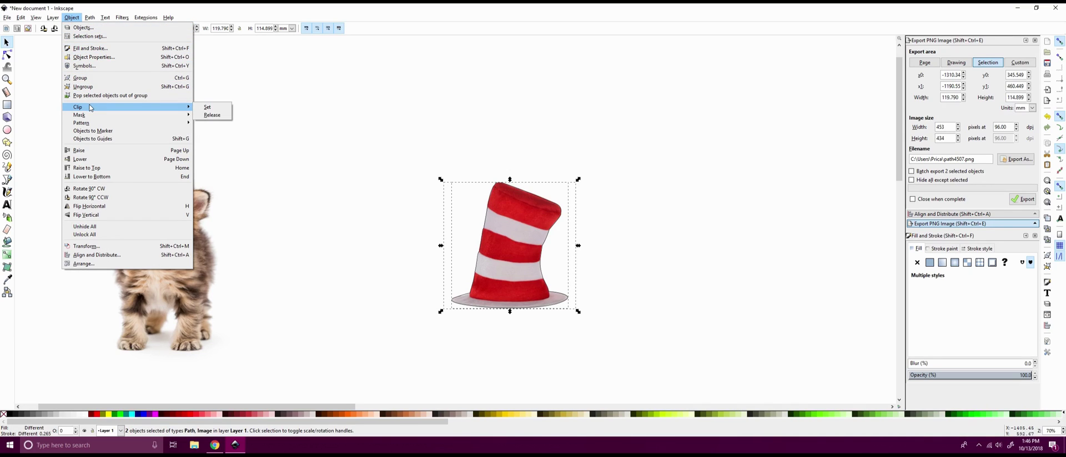
left_click(215, 109)
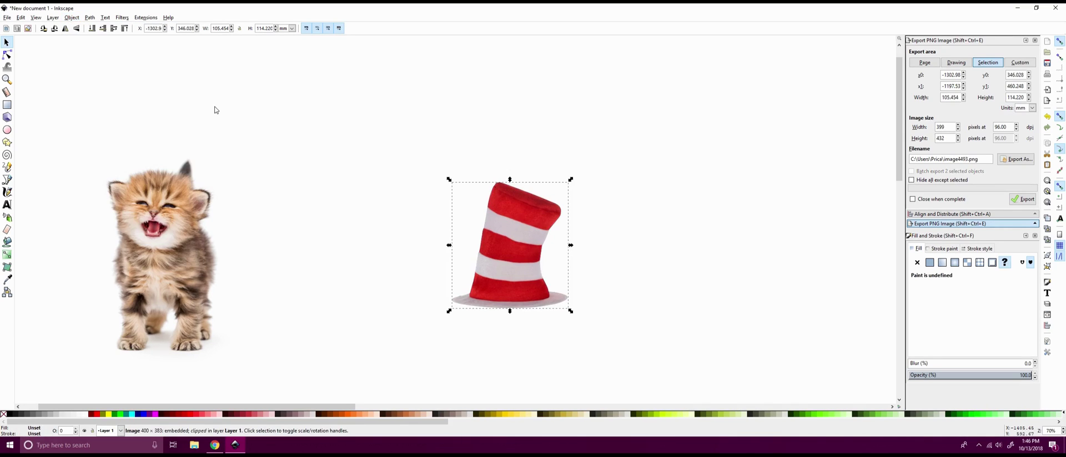
Move the hat slightly to the right, toward the kitten
scroll(543, 225, "up", 2)
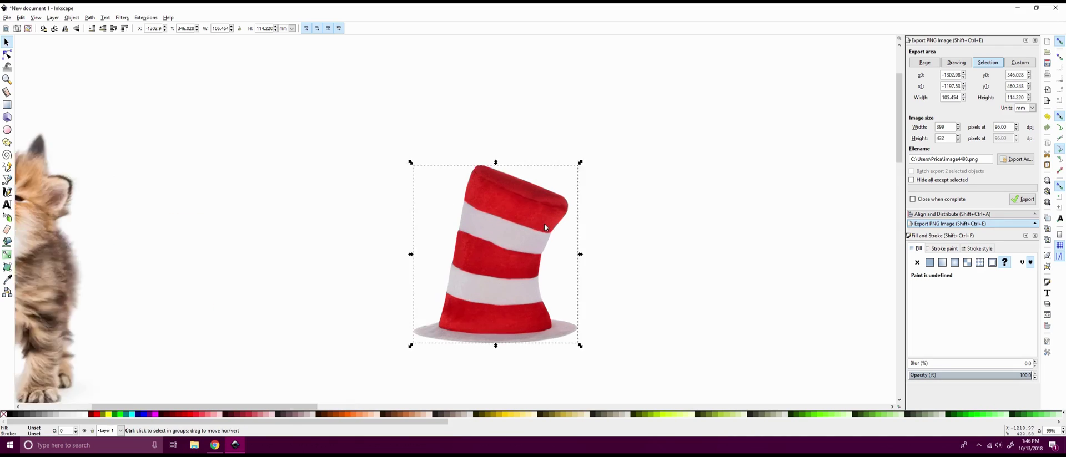
scroll(538, 223, "down", 3)
scroll(530, 227, "up", 4)
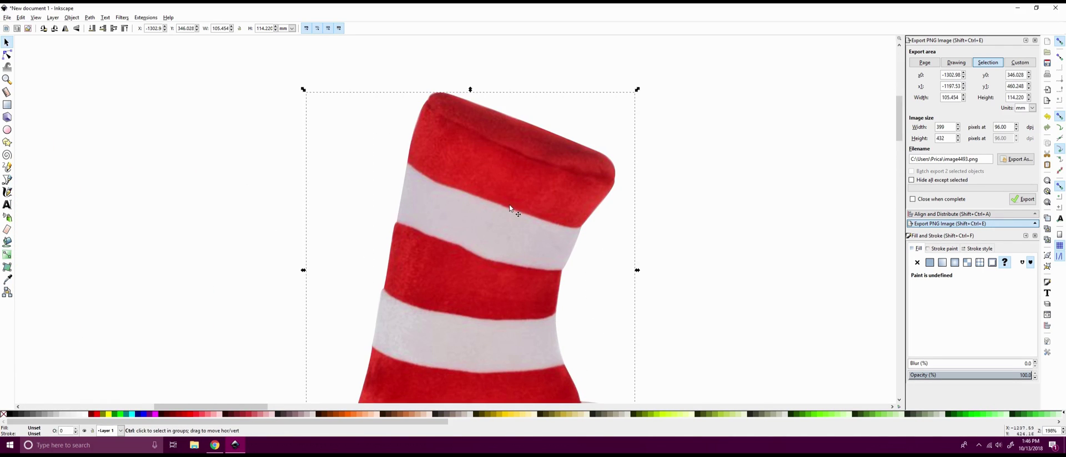
scroll(527, 225, "down", 3)
left_click_drag(508, 214, 162, 101)
Shrink the hat proportionally and place it on the kitten's head
scroll(167, 116, "up", 3)
scroll(200, 128, "down", 1)
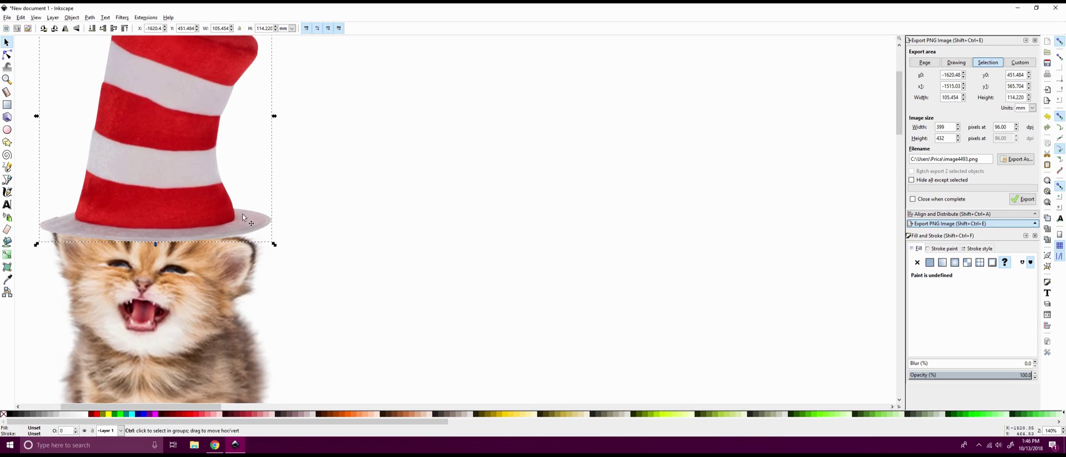
scroll(241, 234, "up", 4)
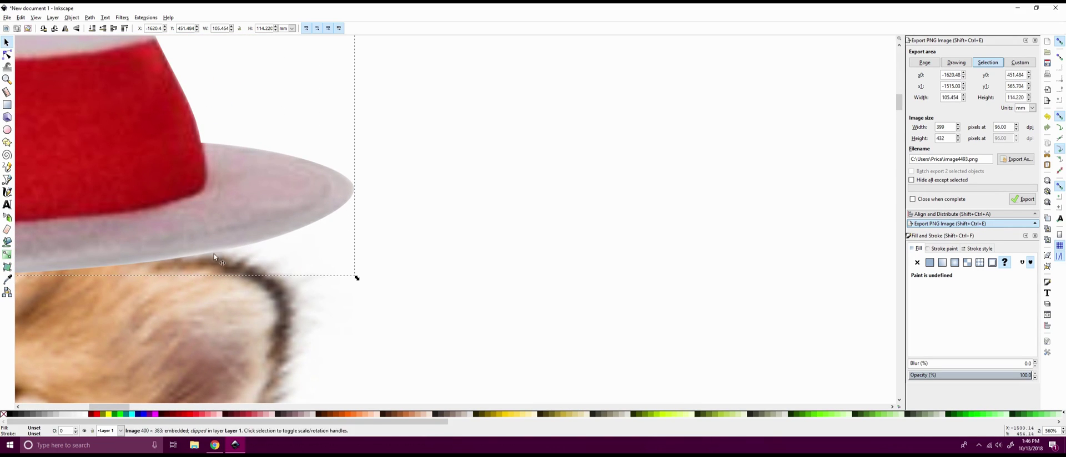
scroll(167, 261, "left", 10)
scroll(72, 267, "down", 3)
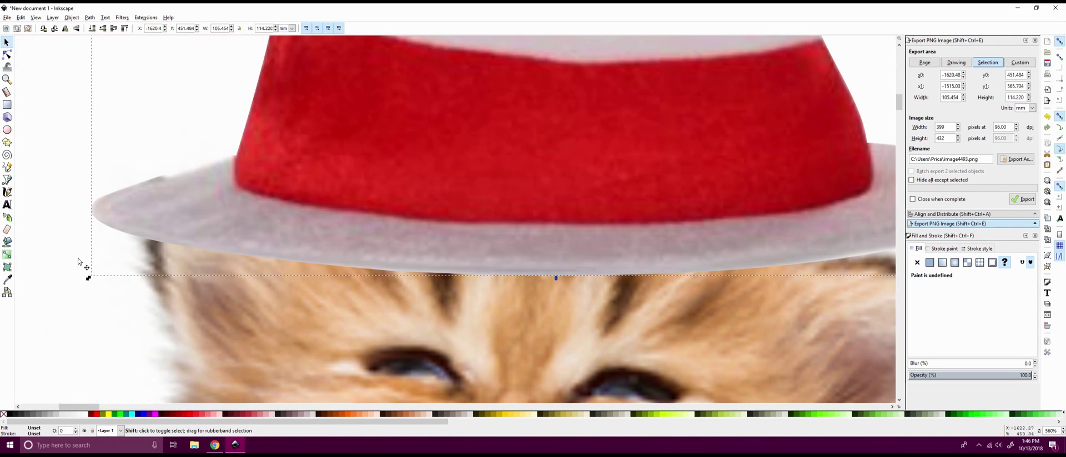
scroll(408, 231, "down", 2)
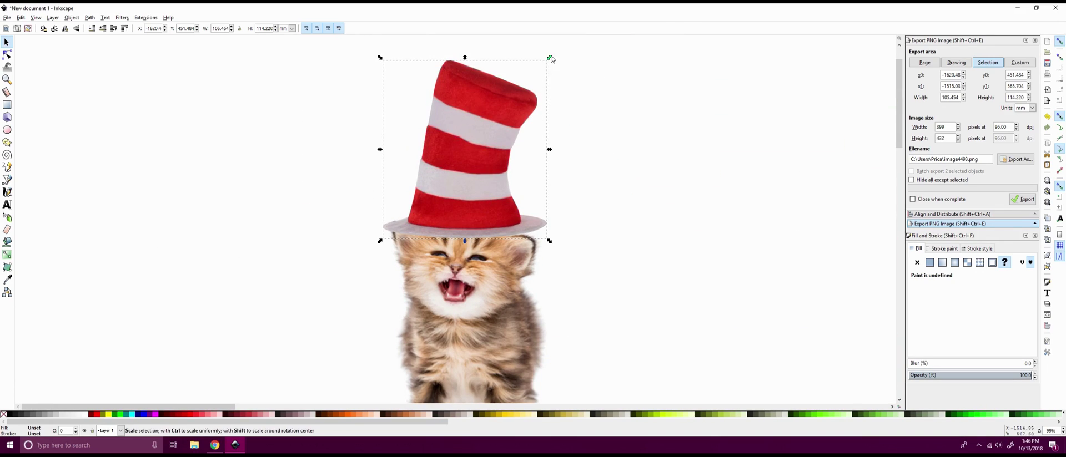
left_click_drag(550, 57, 510, 101)
mouse_move(483, 146)
left_mouse_down()
mouse_move(466, 173)
mouse_move(482, 151)
left_mouse_up()
Enlarge the hat slightly and shift it right and up on the kitten's head
left_click(511, 182)
left_click(481, 148)
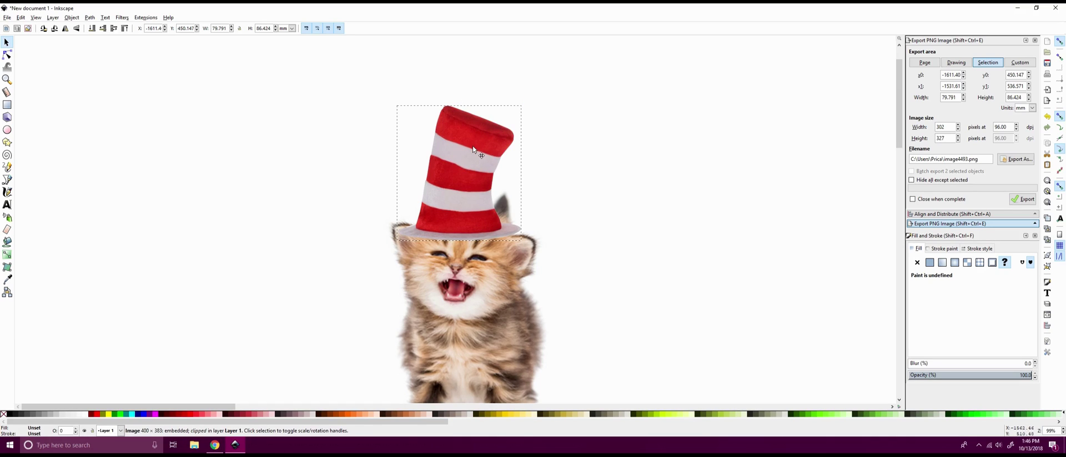
left_click_drag(524, 102, 530, 109)
left_click_drag(444, 180, 608, 225)
scroll(607, 225, "down", 2)
left_click(708, 268)
scroll(640, 278, "right", 2)
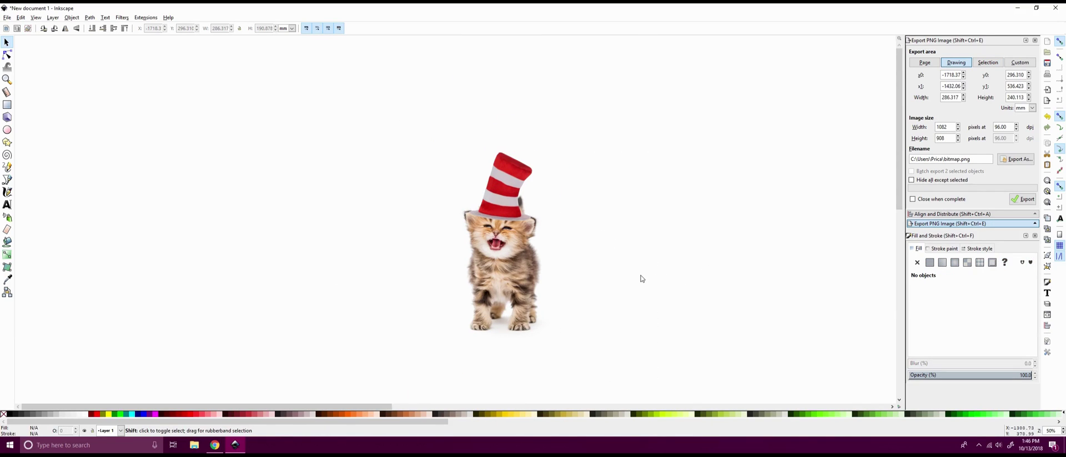